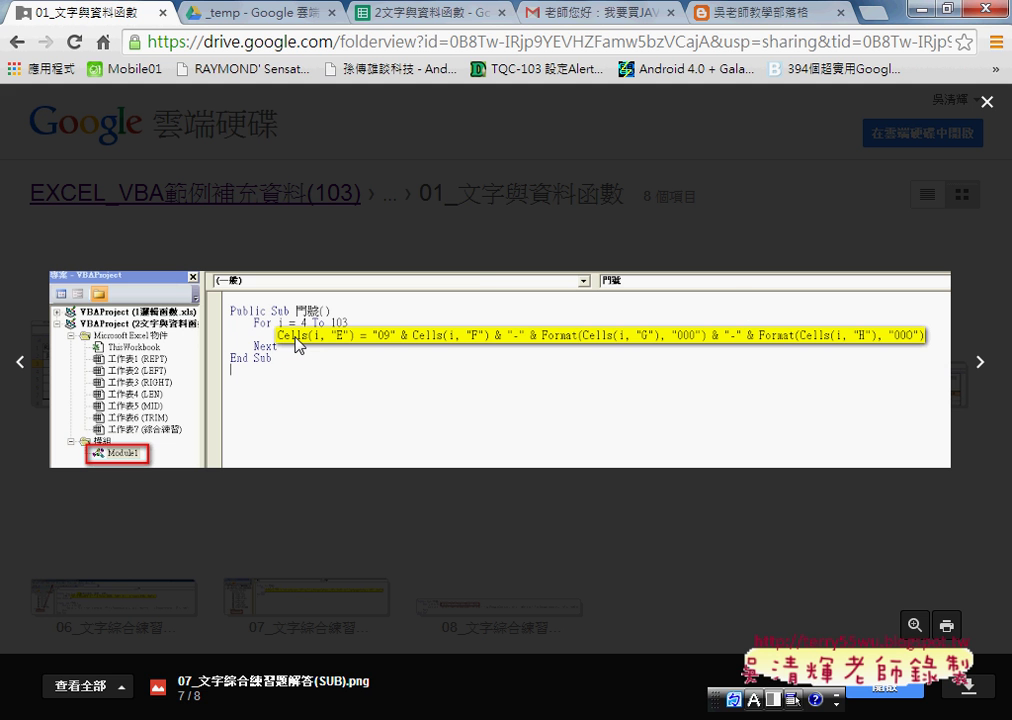
Minimize the Chrome window so the Excel workbook and its VBA editor show
{"action": "left_click", "coordinate": [921, 11]}
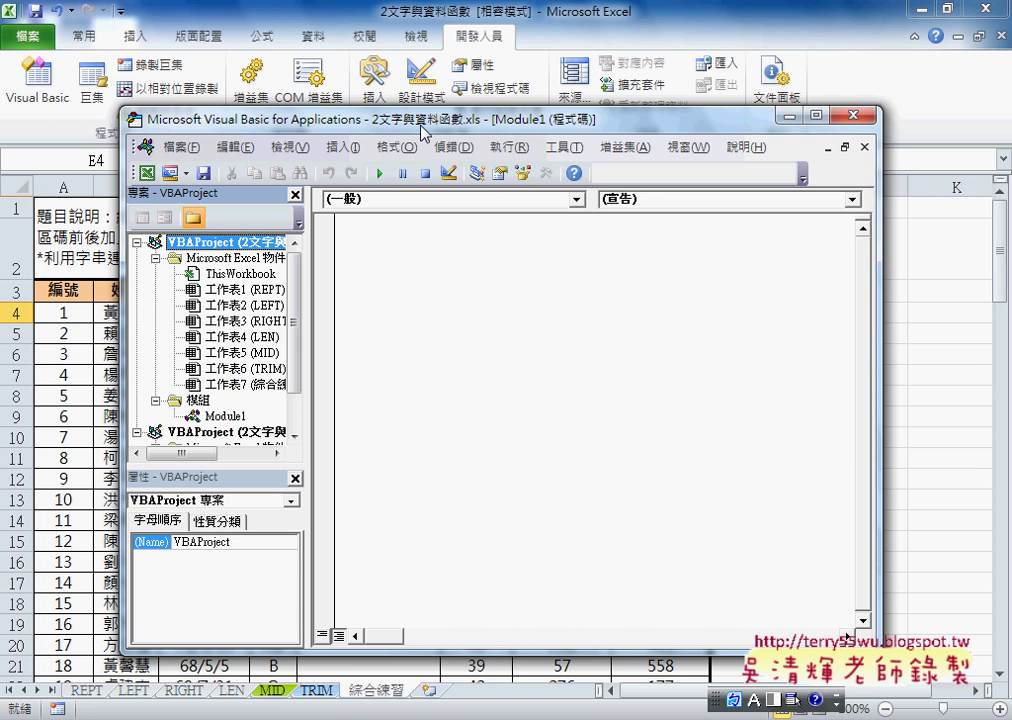
Reposition the VBA editor window beside the sheet and narrow the Project pane
{"action": "left_click_drag", "start_coordinate": [421, 126], "coordinate": [666, 151]}
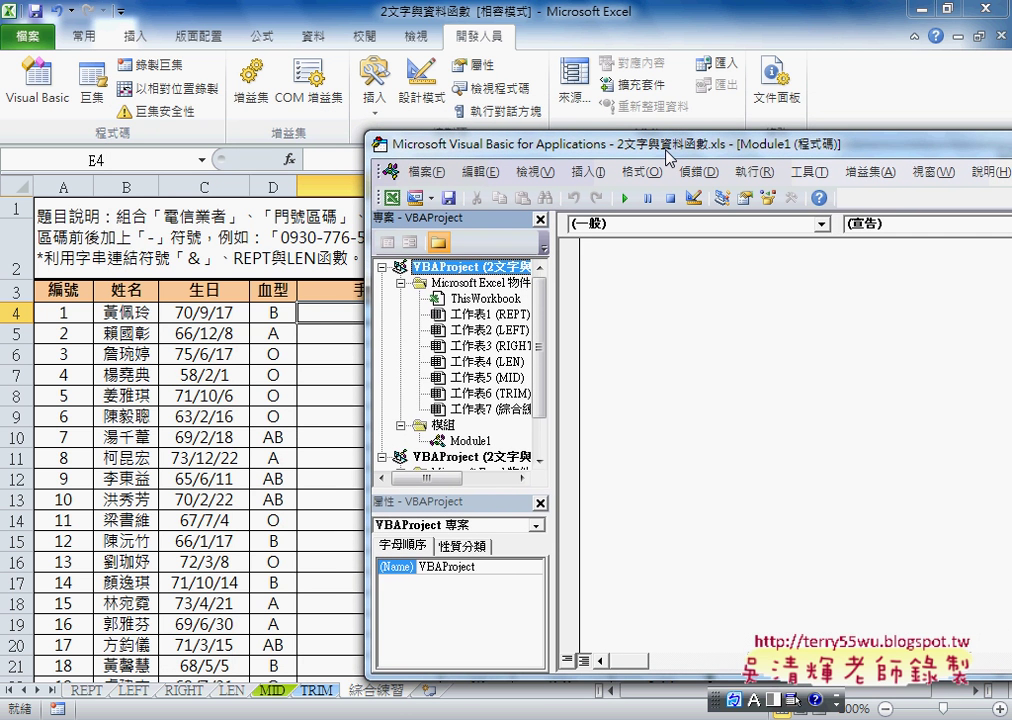
{"action": "left_click_drag", "start_coordinate": [666, 151], "coordinate": [656, 150]}
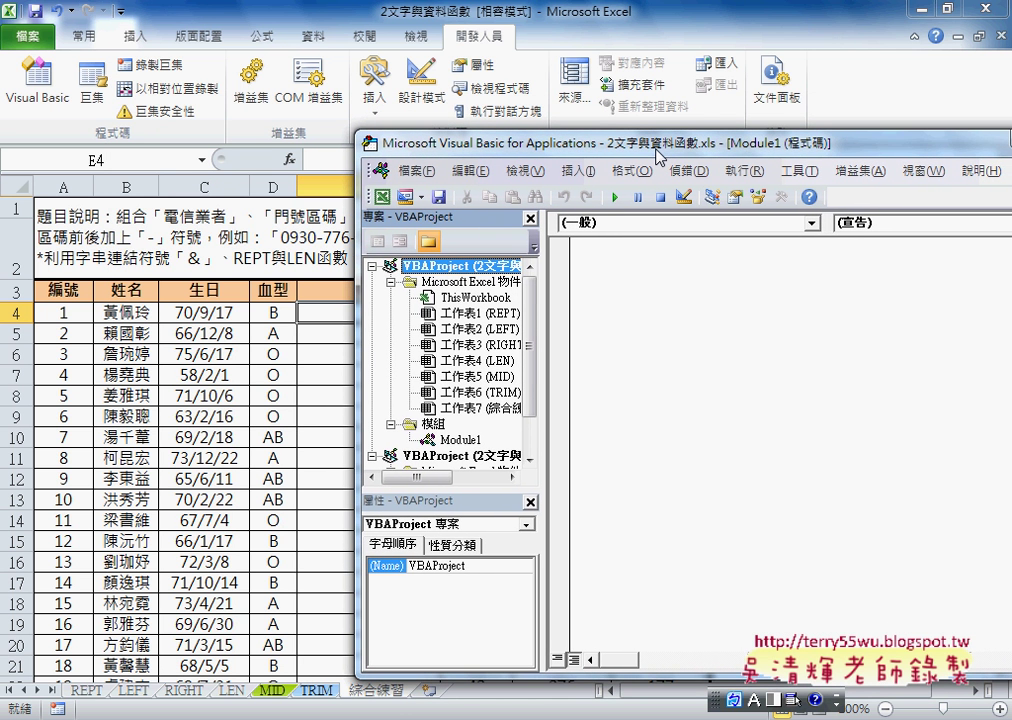
{"action": "mouse_move", "coordinate": [375, 131]}
{"action": "left_mouse_down"}
{"action": "mouse_move", "coordinate": [288, 122]}
{"action": "mouse_move", "coordinate": [439, 175]}
{"action": "mouse_move", "coordinate": [310, 252]}
{"action": "left_mouse_up"}
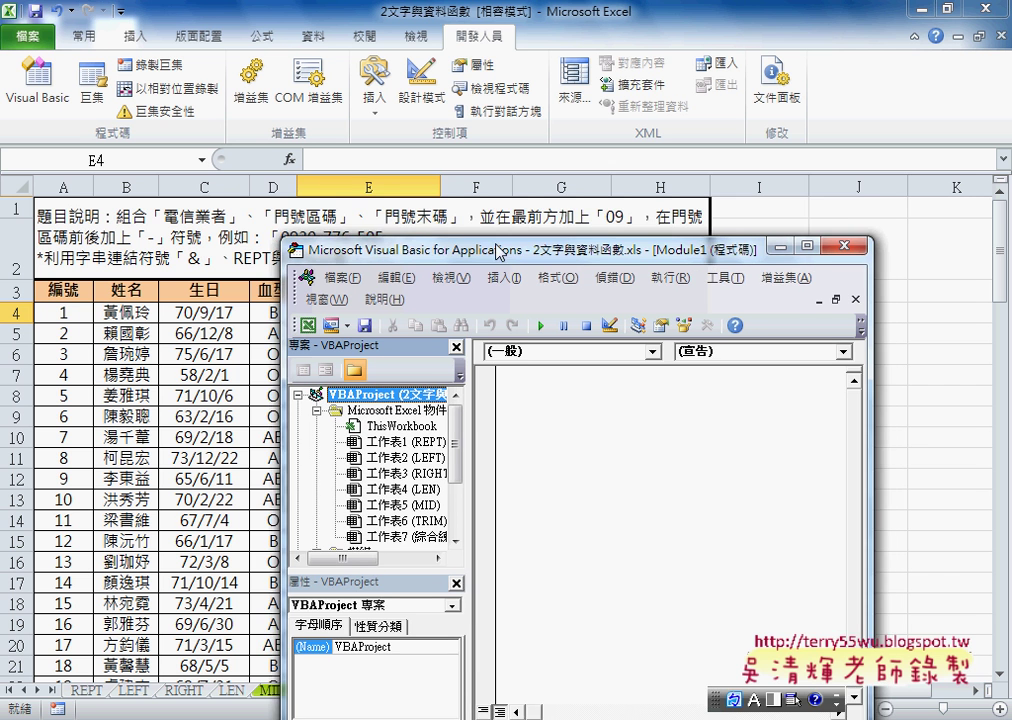
{"action": "left_click_drag", "start_coordinate": [499, 250], "coordinate": [466, 210]}
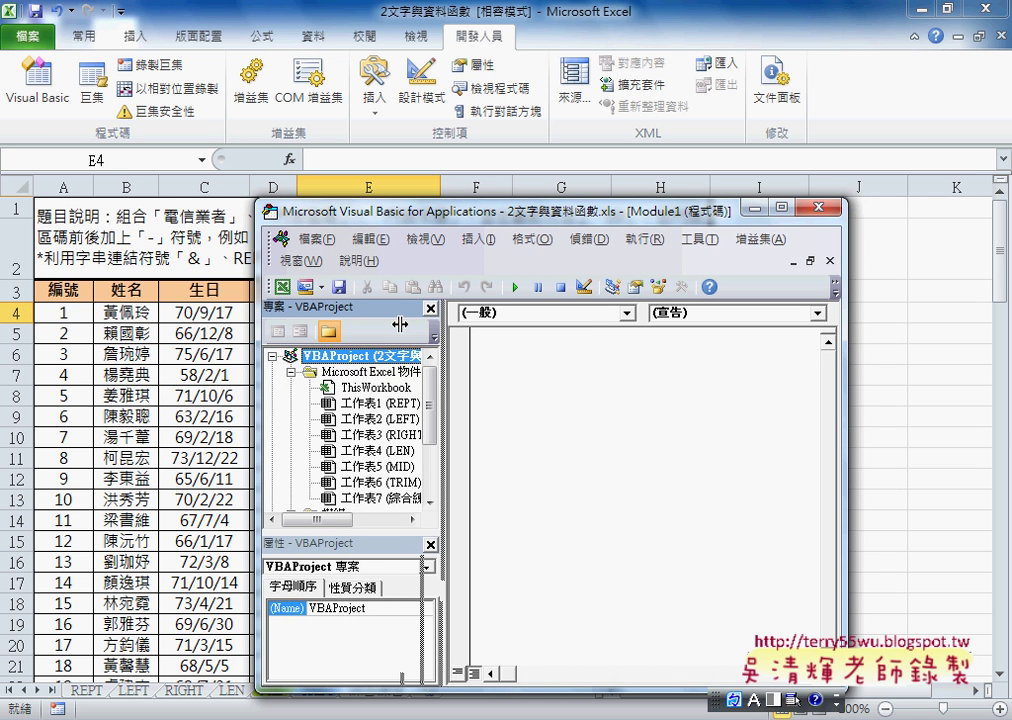
{"action": "left_click_drag", "start_coordinate": [445, 323], "coordinate": [400, 323]}
{"action": "left_click_drag", "start_coordinate": [389, 405], "coordinate": [389, 427]}
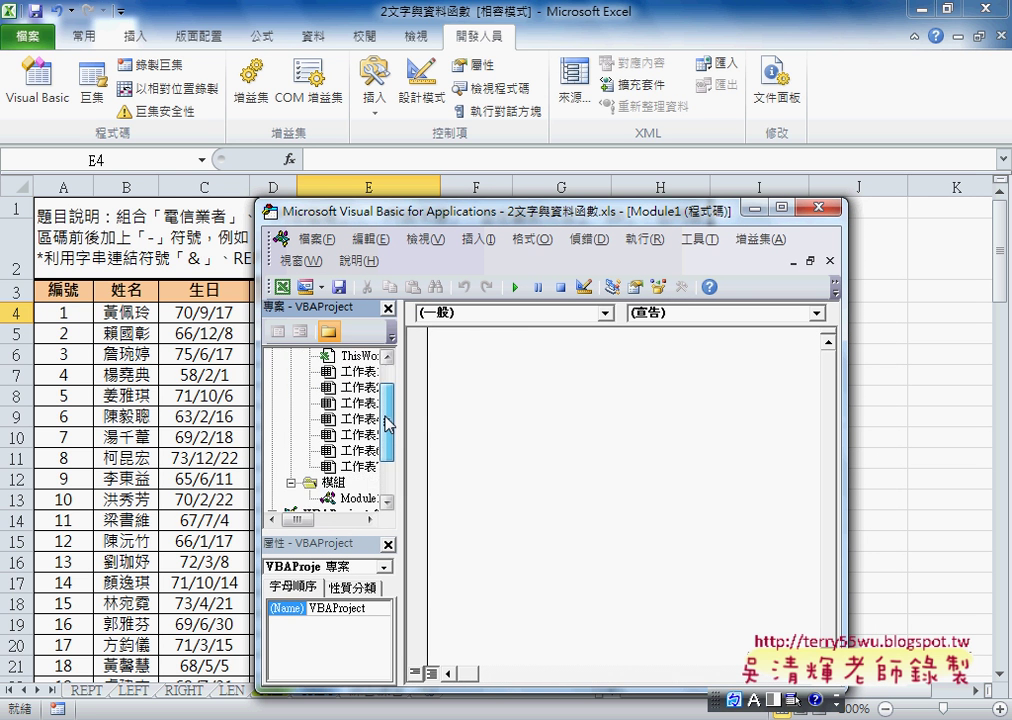
Open Module1's code window and bring up the Insert menu
{"action": "left_click", "coordinate": [353, 498]}
{"action": "left_click", "coordinate": [459, 373]}
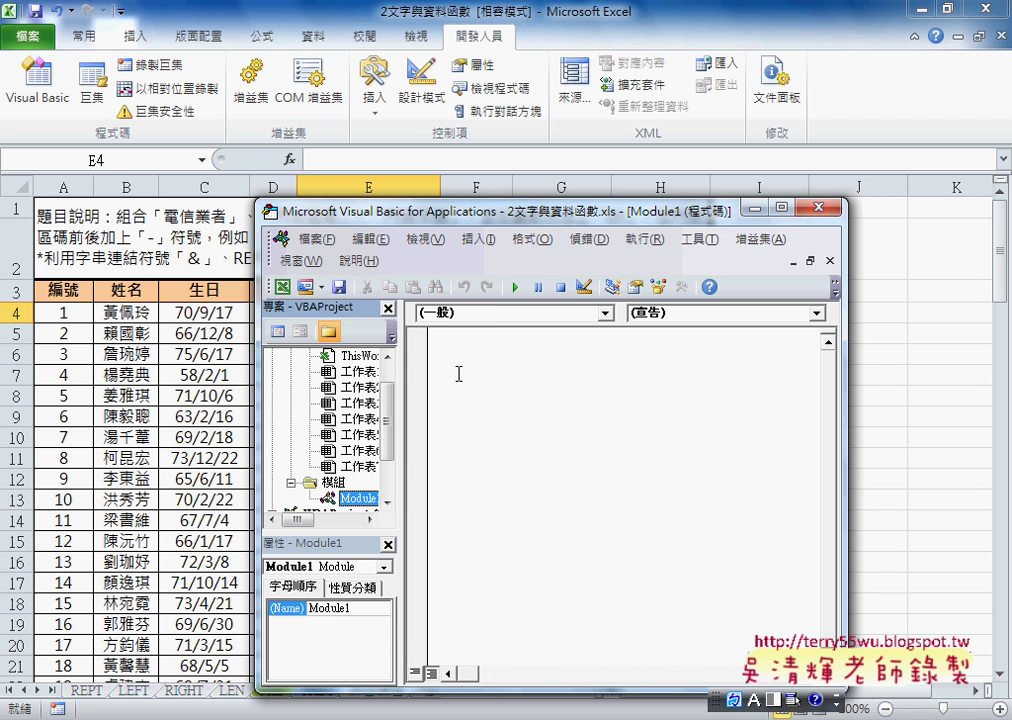
{"action": "left_click", "coordinate": [478, 239]}
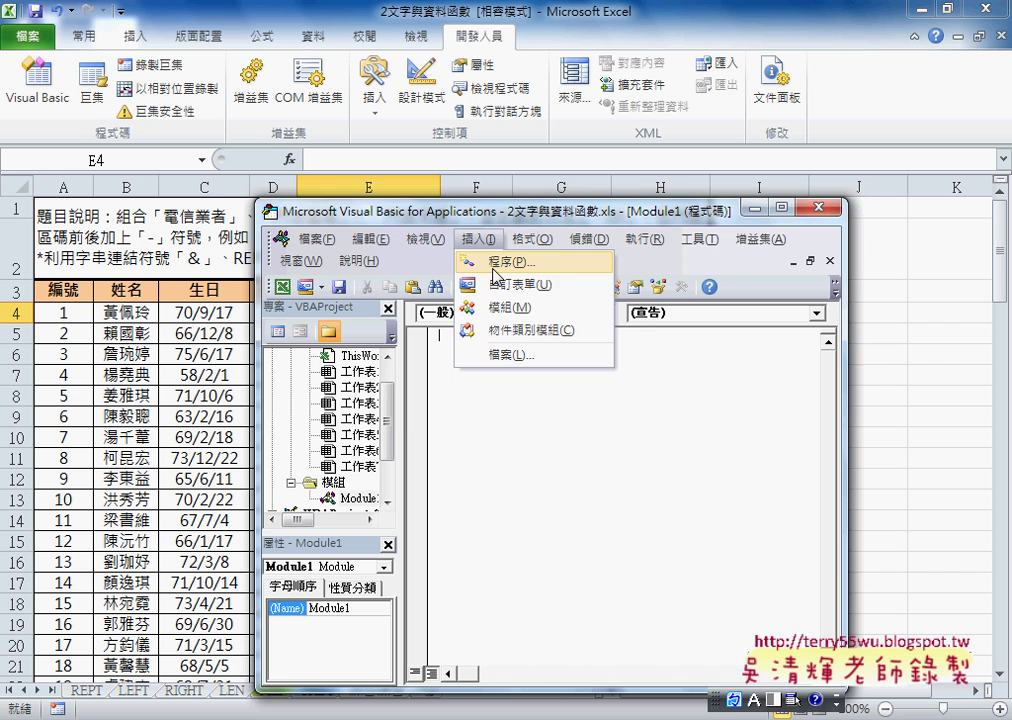
Add a Public Sub procedure named 門號 to Module1 through Insert > Procedure
{"action": "left_click", "coordinate": [496, 262]}
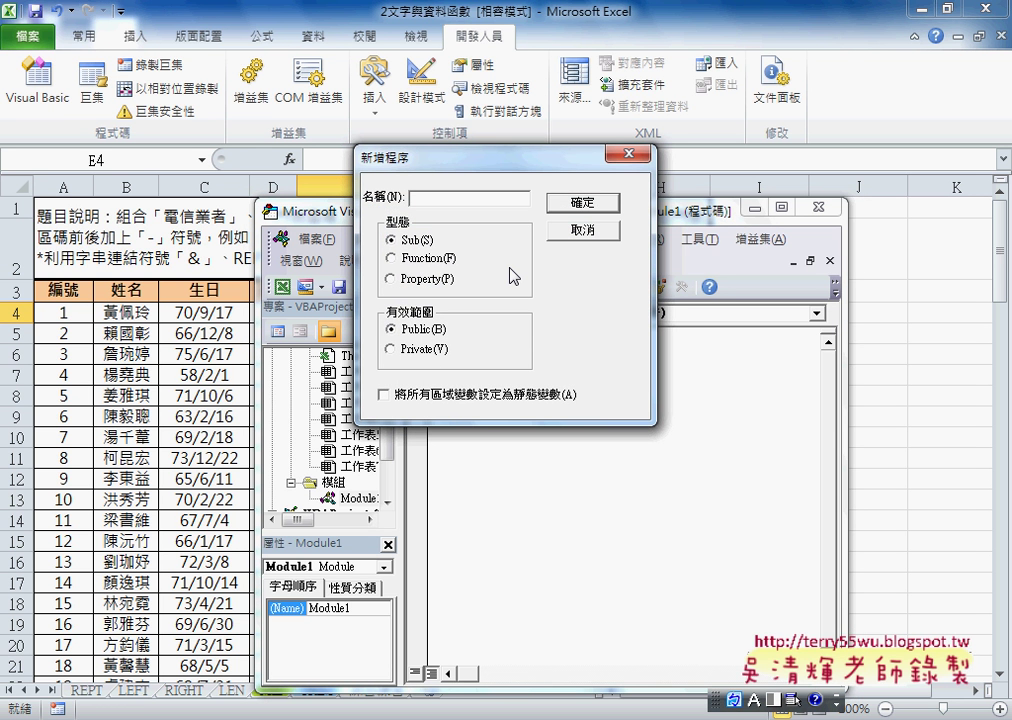
{"action": "type", "text": "m"}
{"action": "key", "text": "BackSpace"}
{"action": "key", "text": "shift"}
{"action": "type", "text": "們"}
{"action": "type", "text": "號"}
{"action": "left_click", "coordinate": [580, 203]}
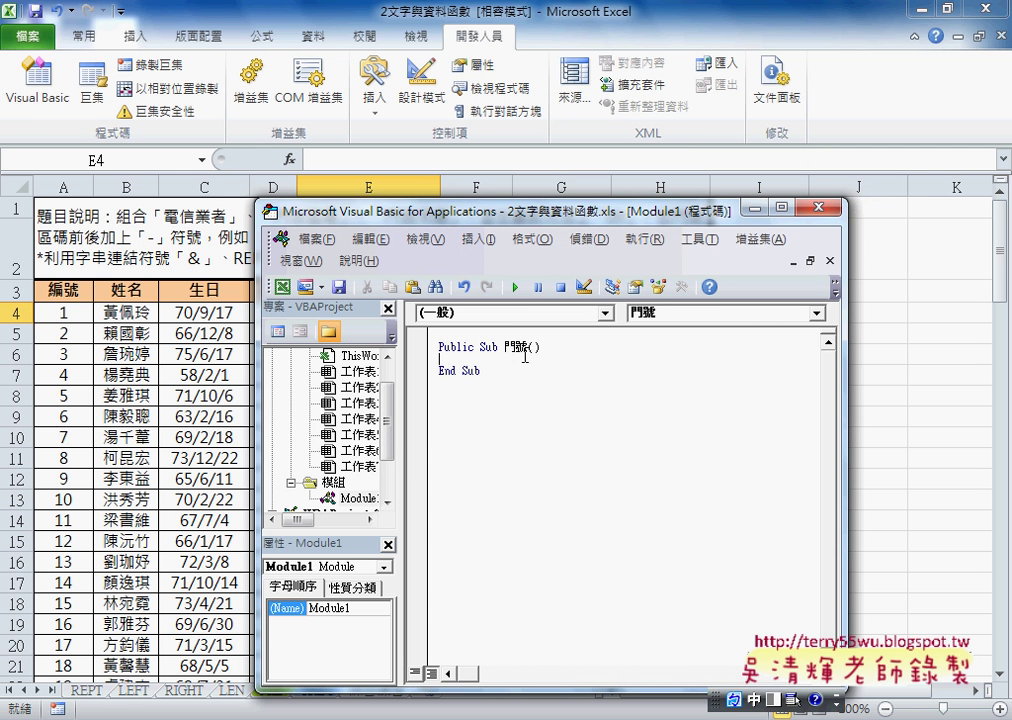
Set the editor's code font size to 14 in Options > Editor Format, then reposition the window
{"action": "left_click", "coordinate": [708, 247]}
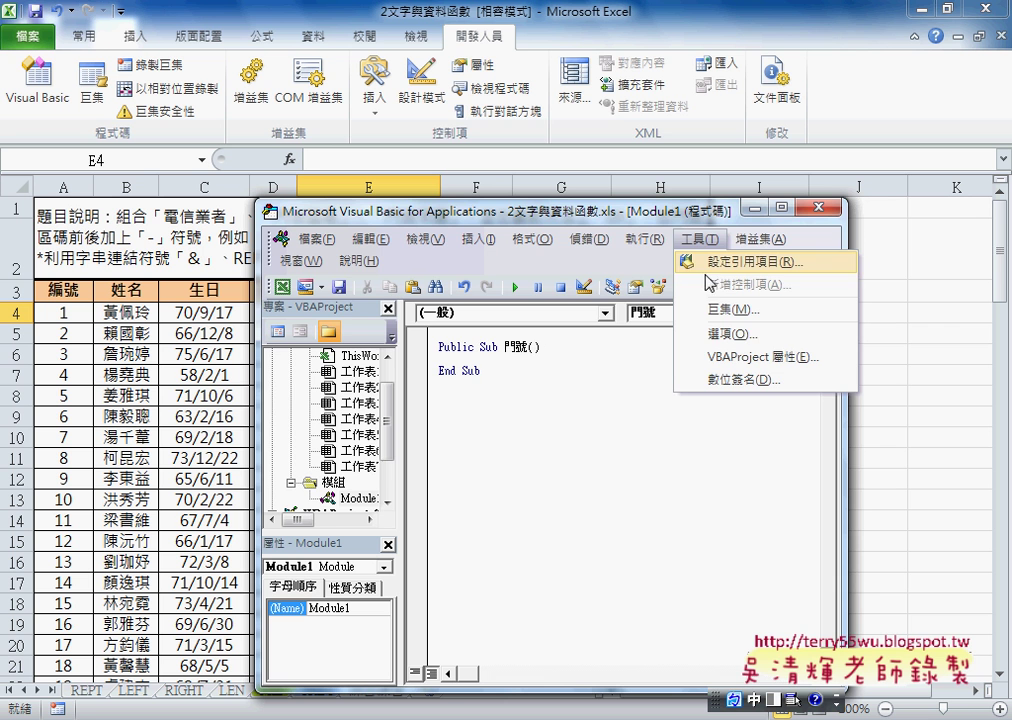
{"action": "left_click", "coordinate": [712, 334]}
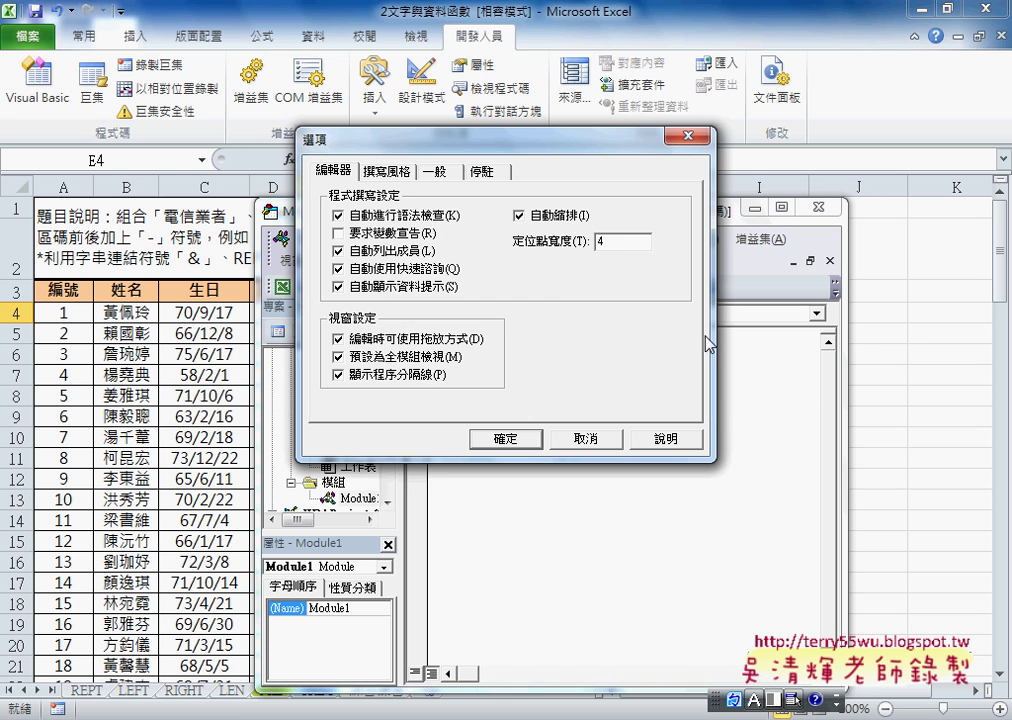
{"action": "left_click", "coordinate": [365, 171]}
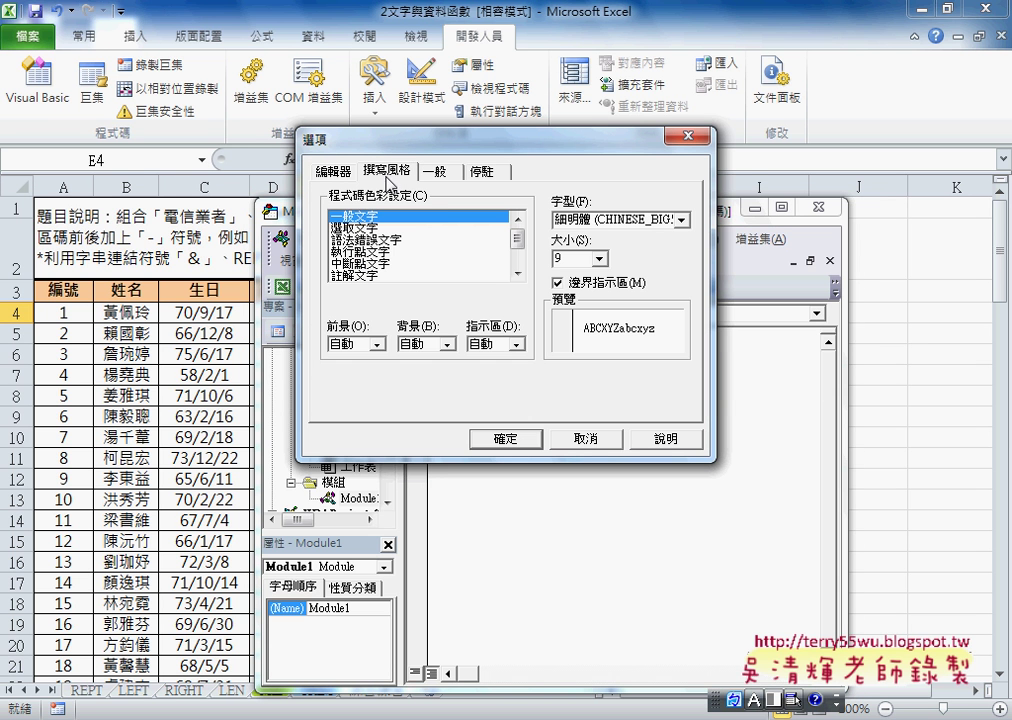
{"action": "left_click", "coordinate": [598, 259]}
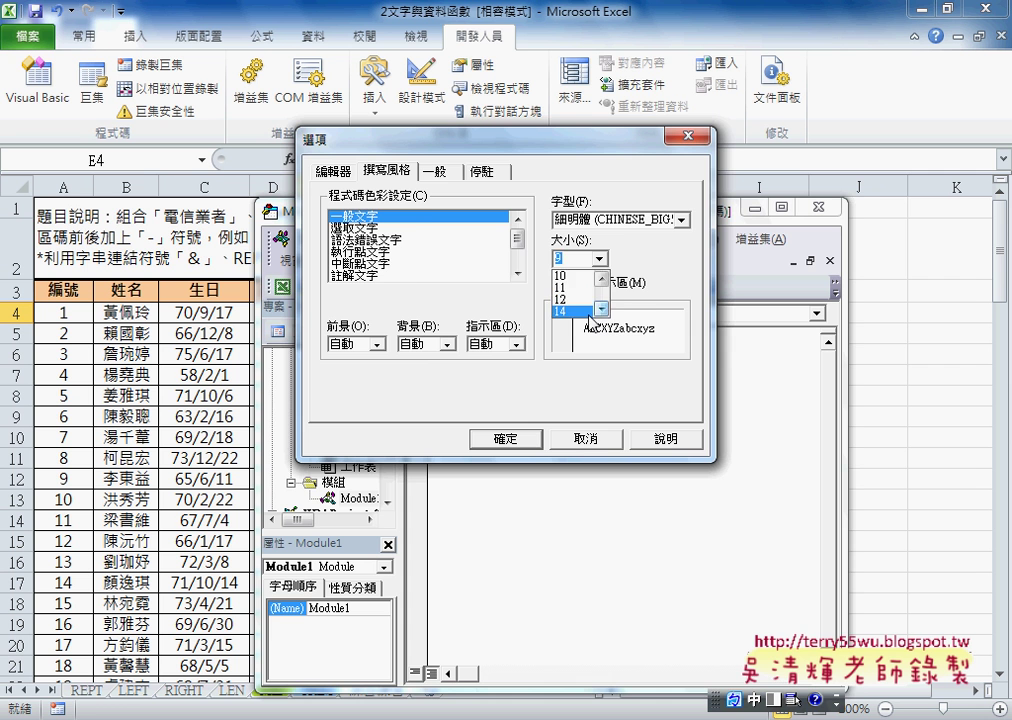
{"action": "left_click", "coordinate": [575, 311]}
{"action": "left_click", "coordinate": [505, 438]}
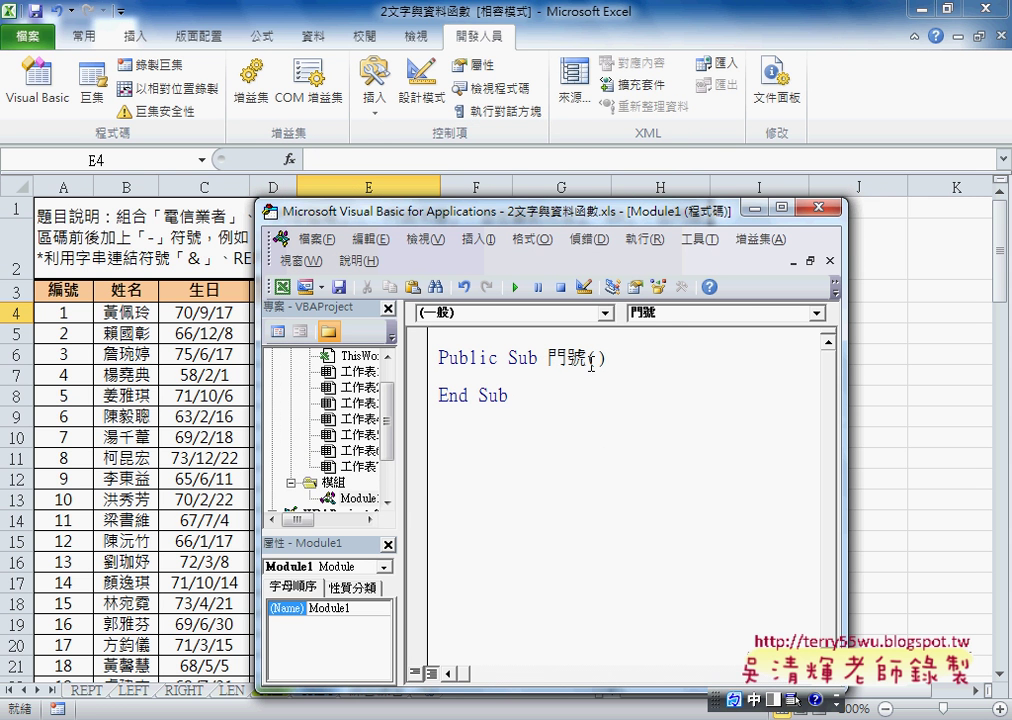
{"action": "left_click_drag", "start_coordinate": [661, 222], "coordinate": [686, 210]}
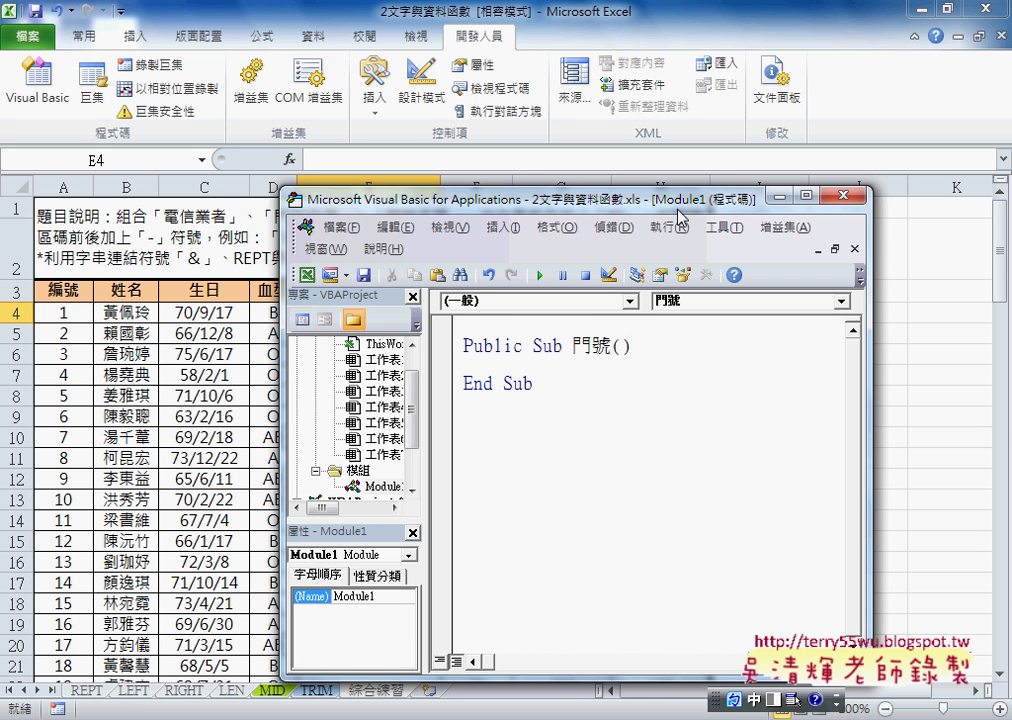
Type a For i=4 To 103 … Next loop inside the 門號 Sub
{"action": "left_click", "coordinate": [503, 363]}
{"action": "key", "text": "shift"}
{"action": "type", "text": "f"}
{"action": "type", "text": "or i"}
{"action": "type", "text": "=4 t"}
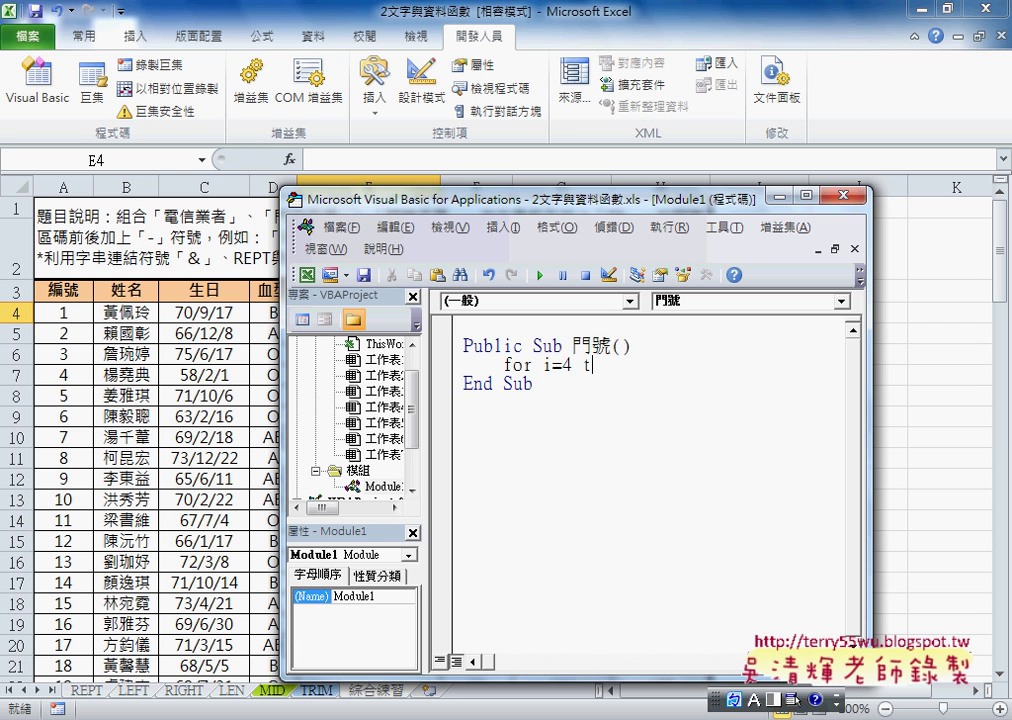
{"action": "type", "text": "p"}
{"action": "key", "text": "BackSpace"}
{"action": "type", "text": "o "}
{"action": "type", "text": "103"}
{"action": "key", "text": "Return"}
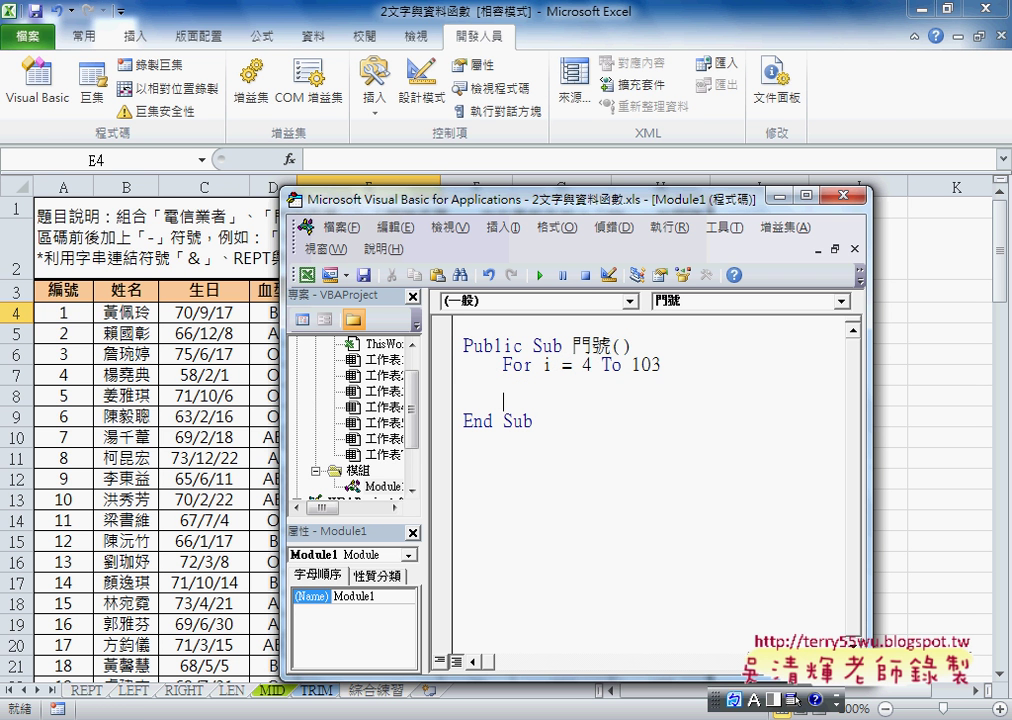
{"action": "type", "text": "next"}
Highlight the start value 4, end value 103, the whole loop and variable i to explain them
{"action": "double_click", "coordinate": [587, 366]}
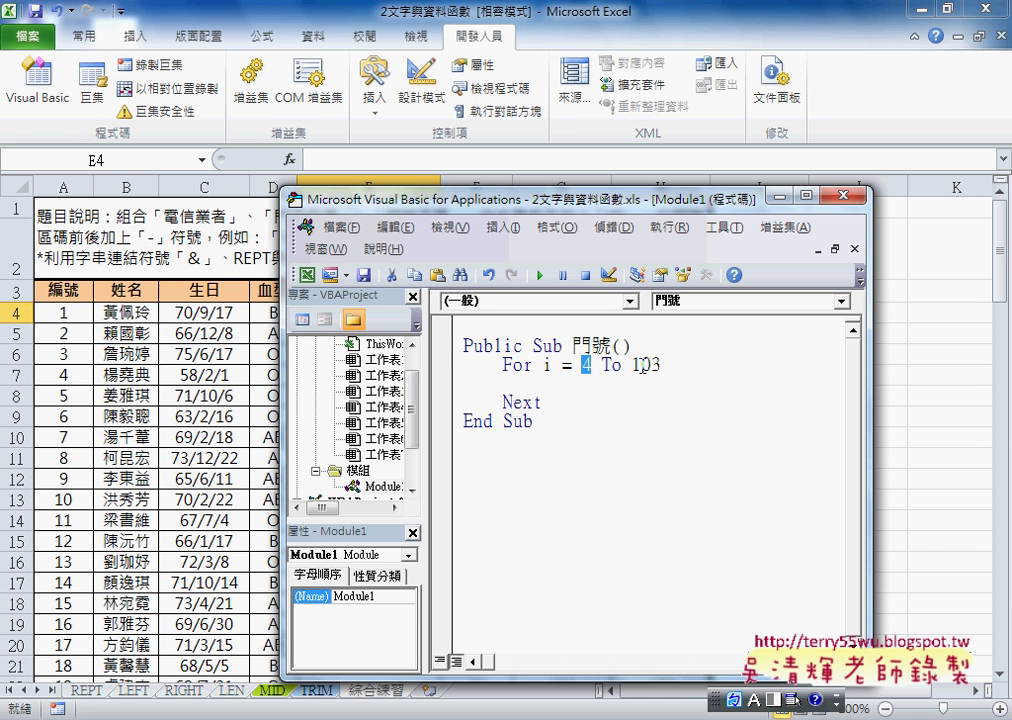
{"action": "double_click", "coordinate": [645, 366]}
{"action": "left_click", "coordinate": [583, 366]}
{"action": "left_click_drag", "start_coordinate": [583, 366], "coordinate": [657, 366]}
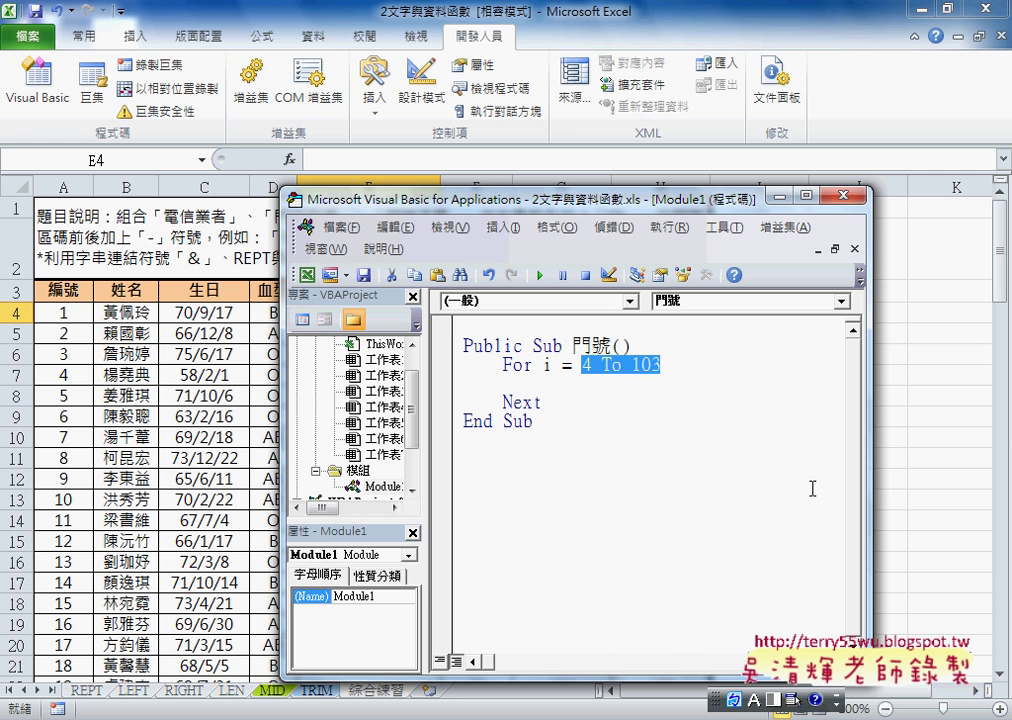
{"action": "left_click_drag", "start_coordinate": [463, 365], "coordinate": [543, 404]}
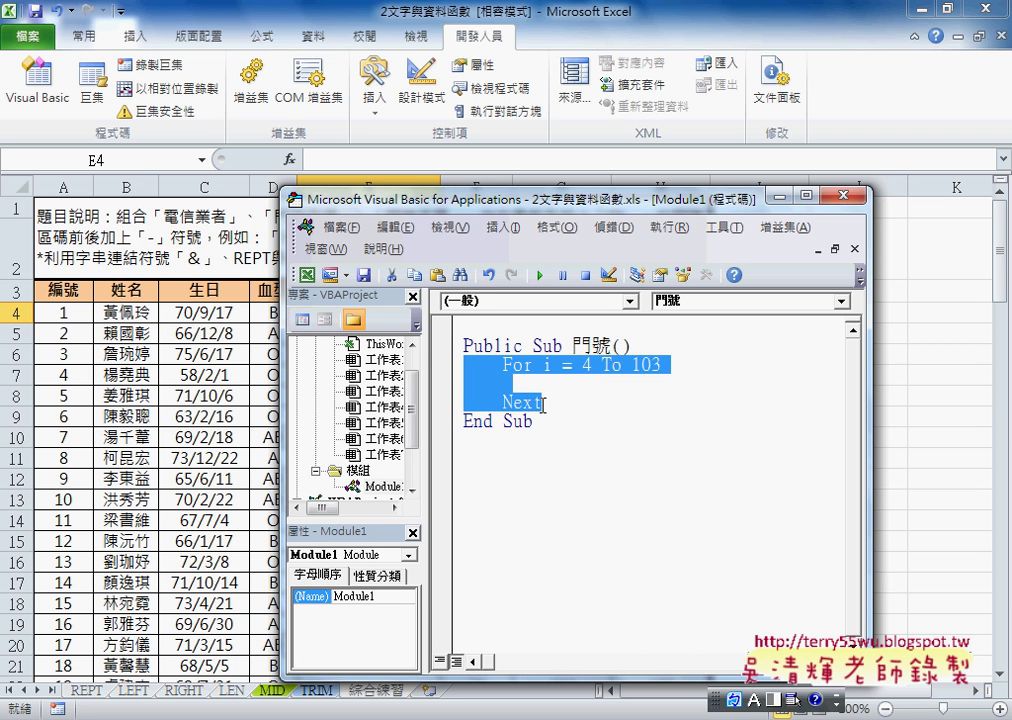
{"action": "left_click", "coordinate": [612, 386]}
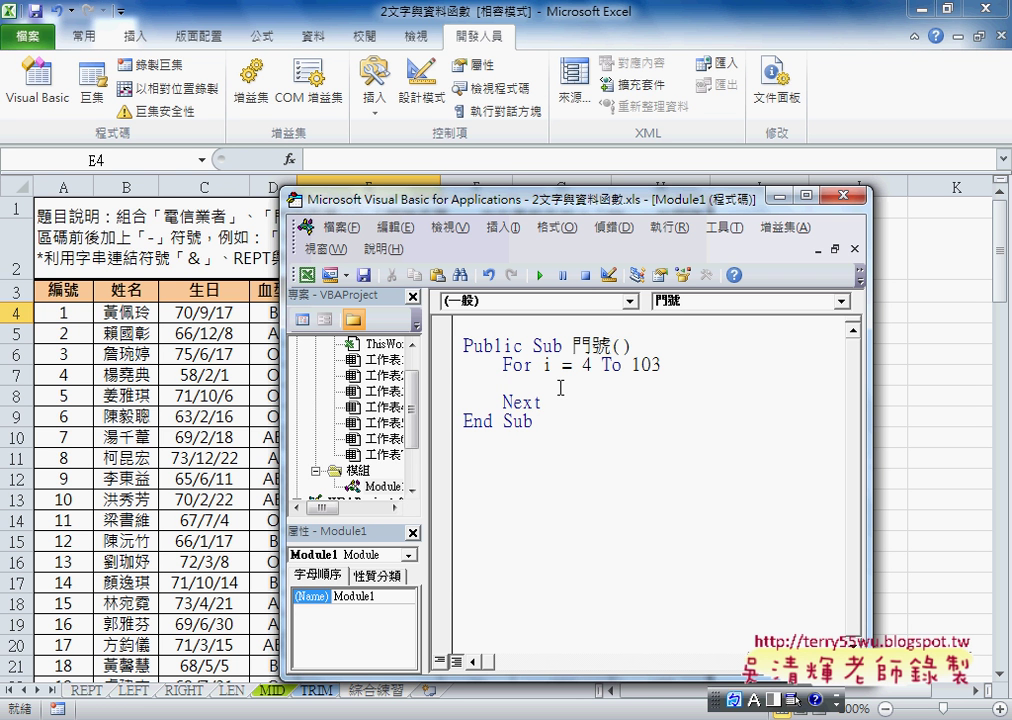
{"action": "double_click", "coordinate": [546, 365]}
Indent the loop body and type cells(i,"E") as its first line, then uncover columns F–H
{"action": "left_click", "coordinate": [624, 380]}
{"action": "key", "text": "Tab"}
{"action": "left_click_drag", "start_coordinate": [346, 199], "coordinate": [466, 211]}
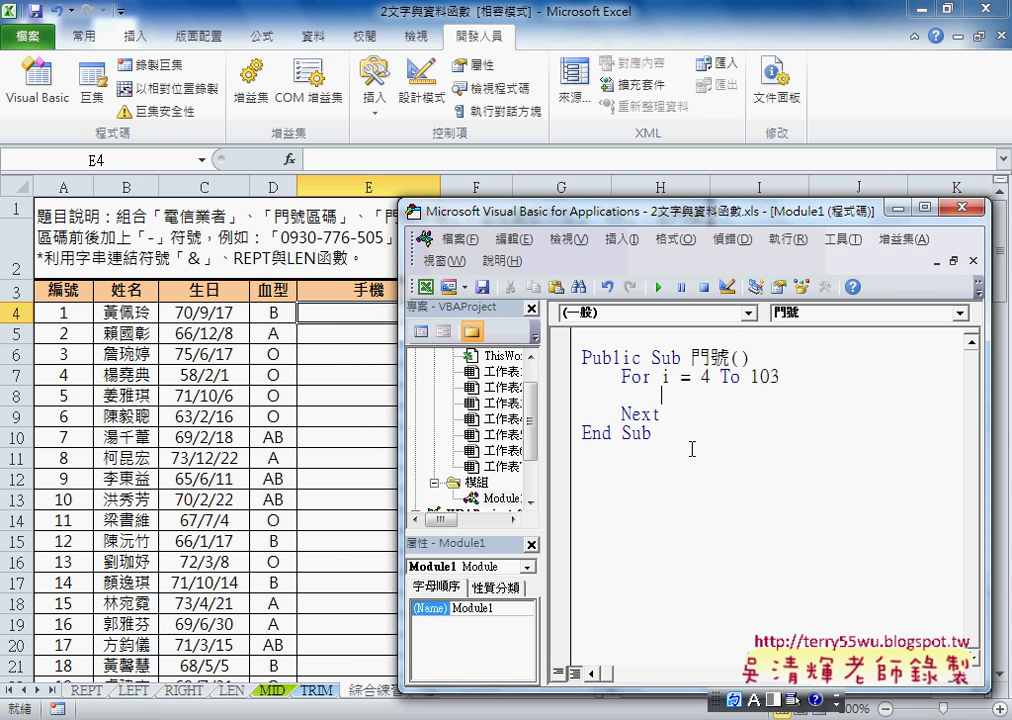
{"action": "type", "text": "ce"}
{"action": "type", "text": "lls"}
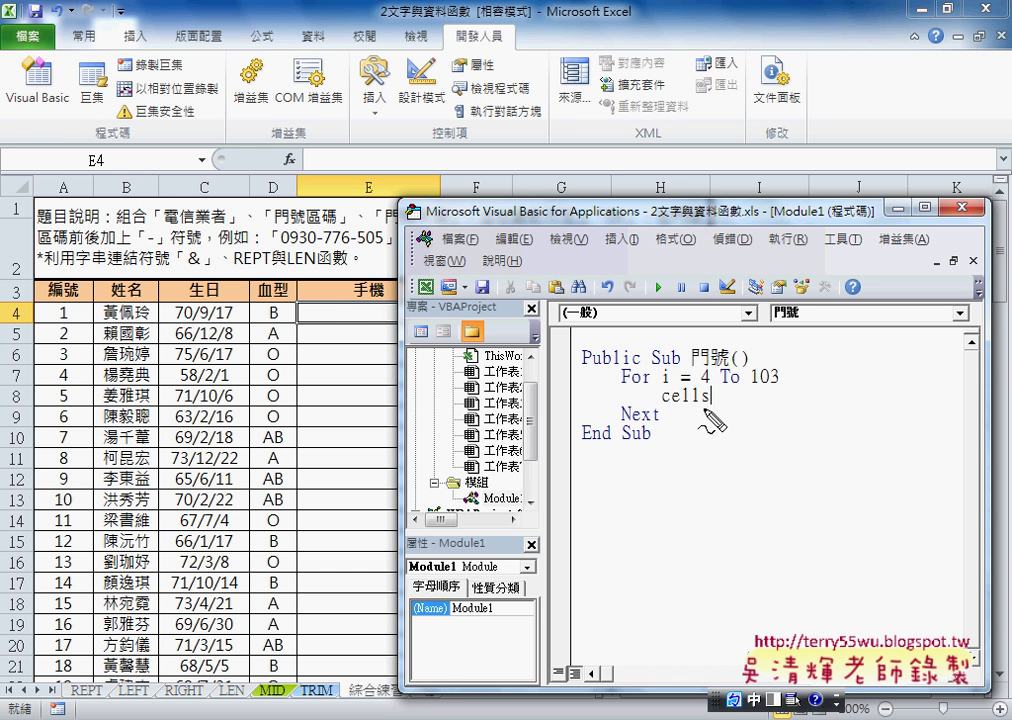
{"action": "mouse_move", "coordinate": [709, 406]}
{"action": "left_mouse_down"}
{"action": "mouse_move", "coordinate": [662, 404]}
{"action": "mouse_move", "coordinate": [661, 384]}
{"action": "left_mouse_up"}
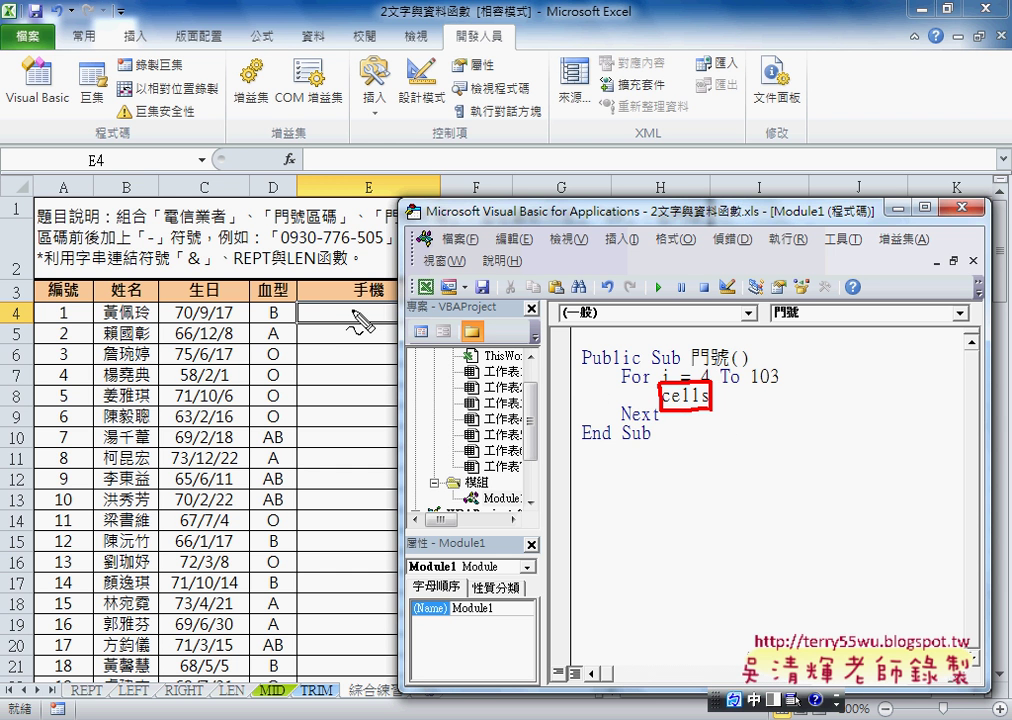
{"action": "key", "text": "Escape"}
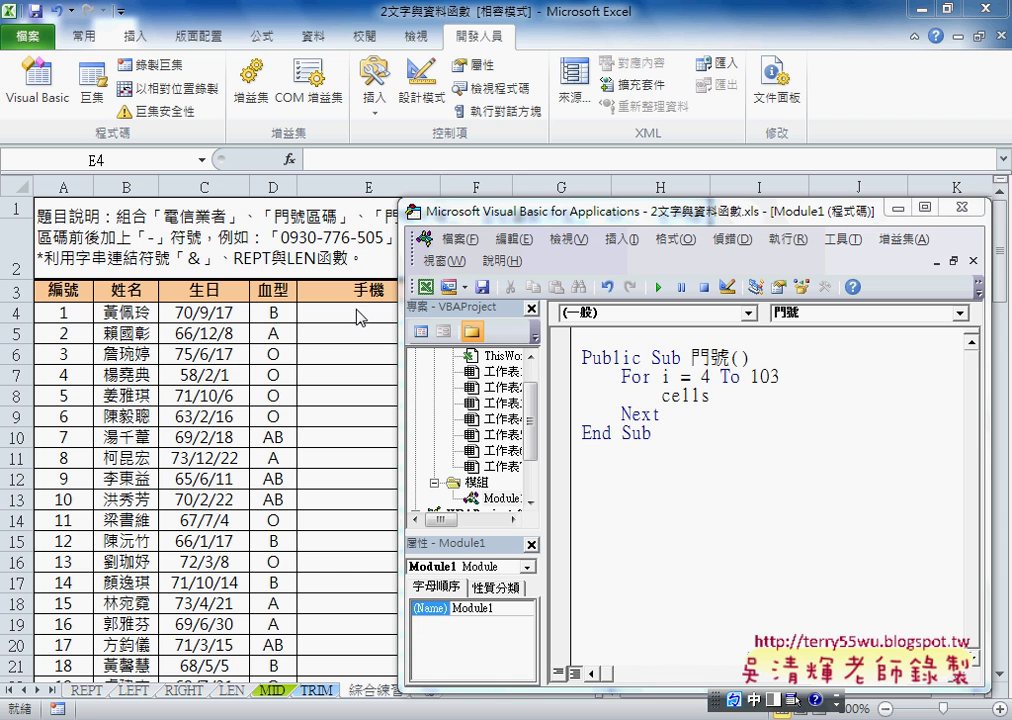
{"action": "key", "text": "shift"}
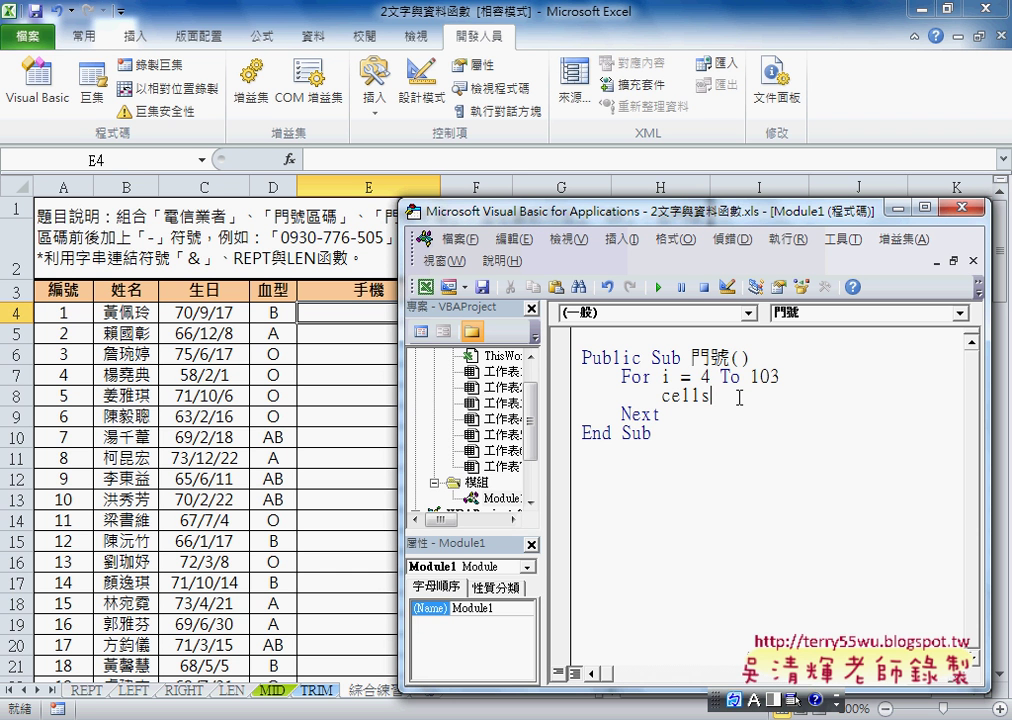
{"action": "type", "text": "("}
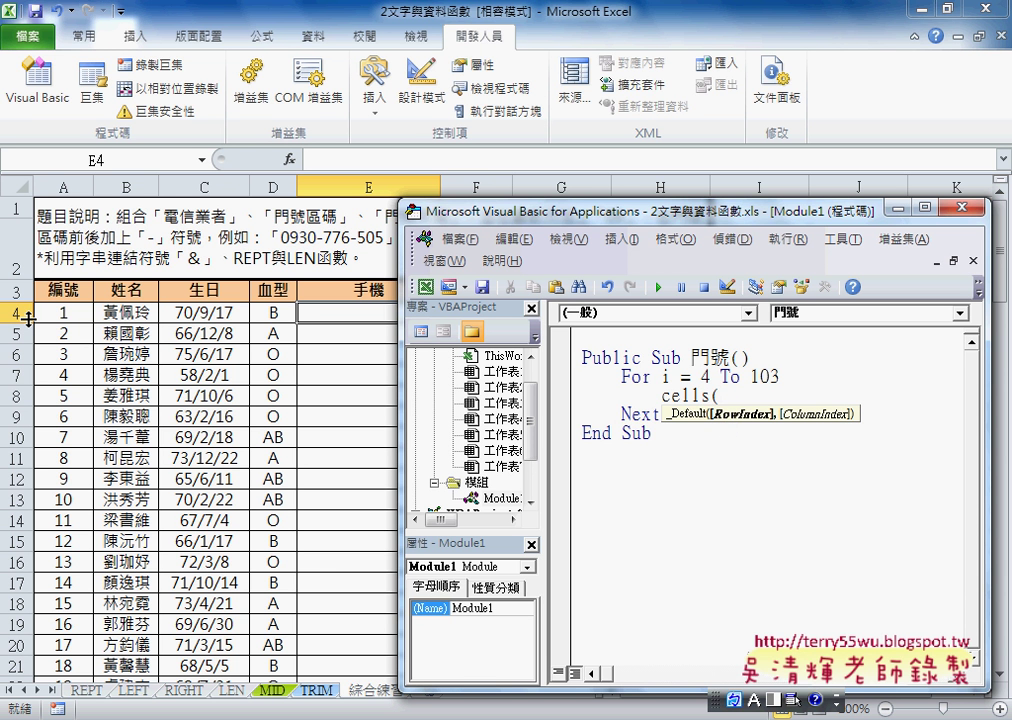
{"action": "type", "text": "i"}
{"action": "type", "text": ","}
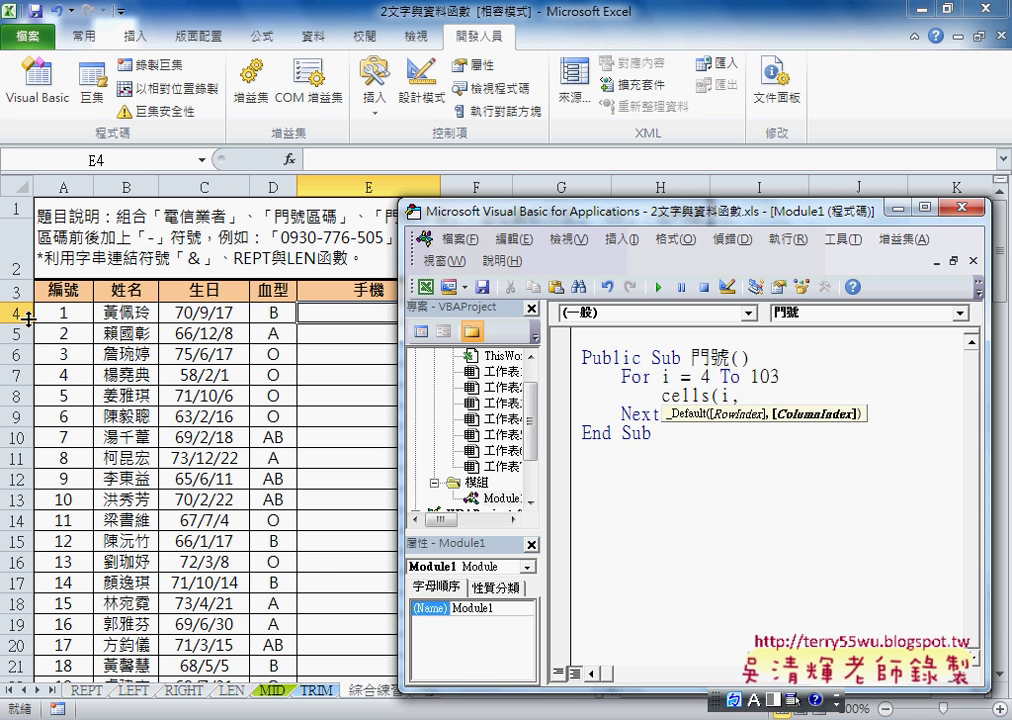
{"action": "type", "text": "\"E"}
{"action": "type", "text": "\""}
{"action": "type", "text": ")"}
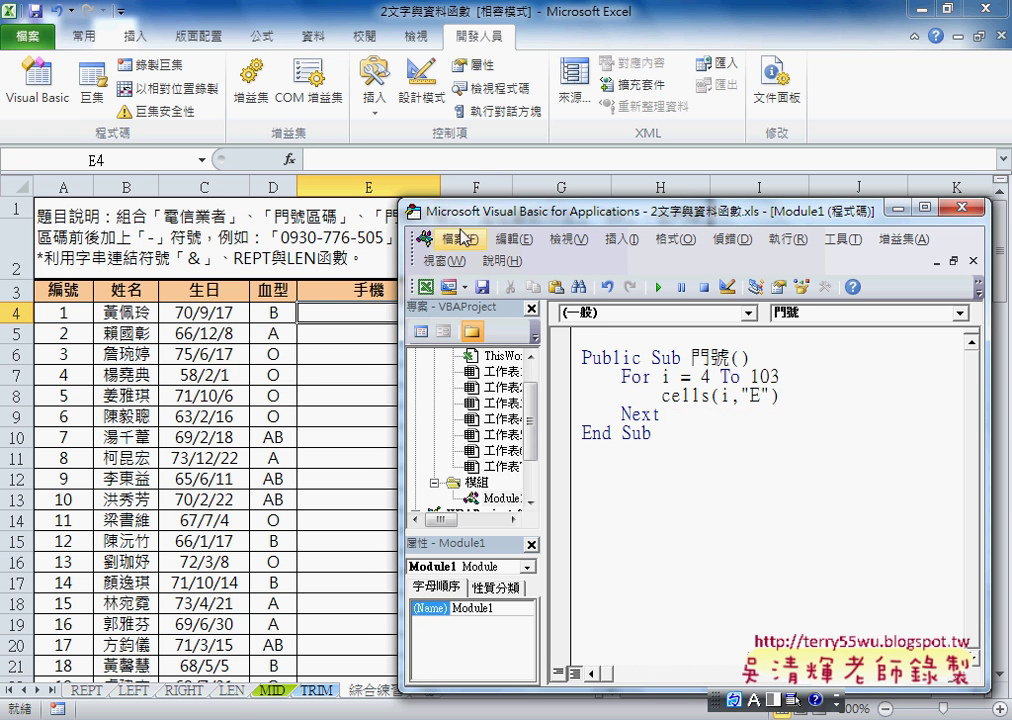
{"action": "mouse_move", "coordinate": [459, 223]}
{"action": "left_mouse_down"}
{"action": "mouse_move", "coordinate": [298, 358]}
{"action": "mouse_move", "coordinate": [253, 353]}
{"action": "left_mouse_up"}
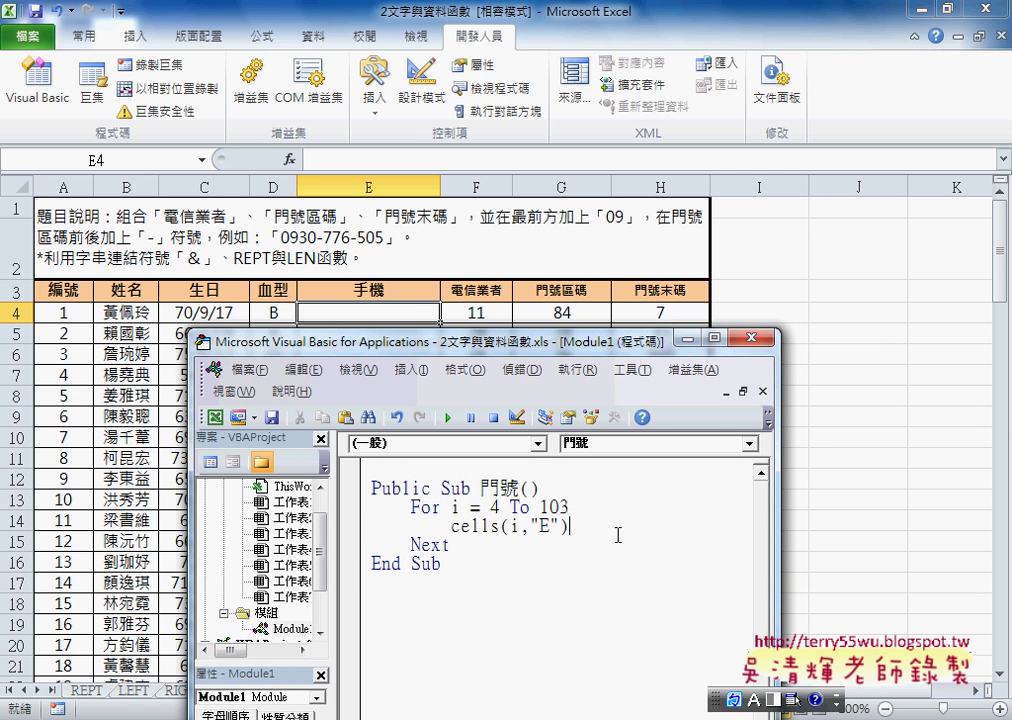
Extend the line to cells(i,"E")="09" & cells(i,"F")
{"action": "type", "text": "=\""}
{"action": "type", "text": "09\""}
{"action": "type", "text": " &"}
{"action": "left_click_drag", "start_coordinate": [617, 526], "coordinate": [627, 526]}
{"action": "left_click", "coordinate": [650, 527]}
{"action": "left_click_drag", "start_coordinate": [500, 341], "coordinate": [389, 360]}
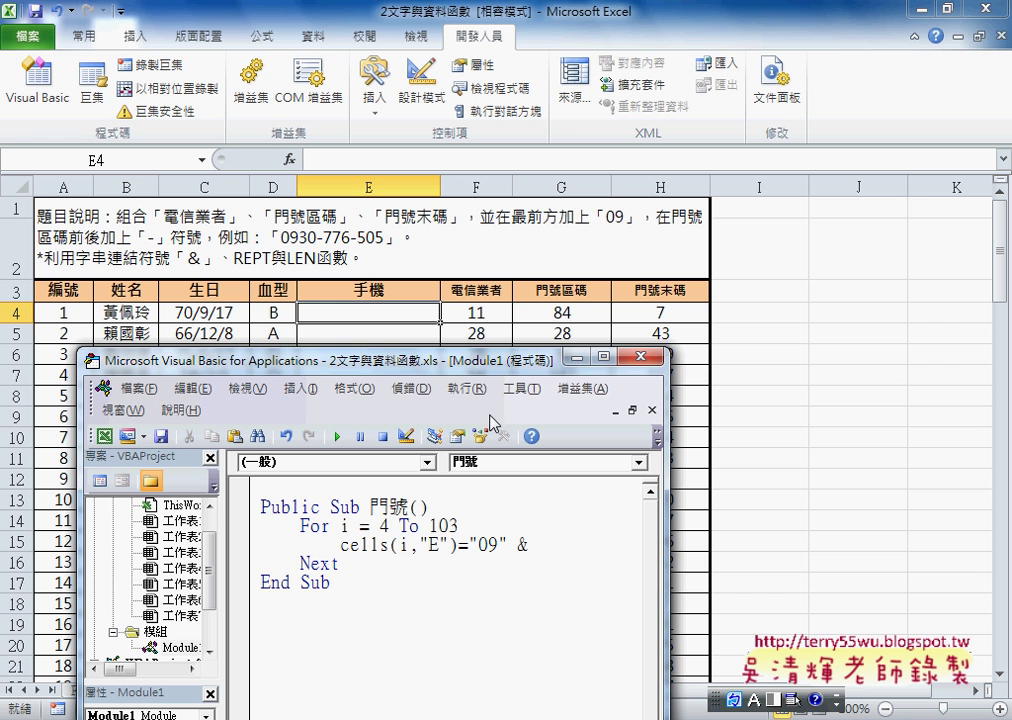
{"action": "left_click_drag", "start_coordinate": [339, 545], "coordinate": [461, 545]}
{"action": "key", "text": "ctrl+c"}
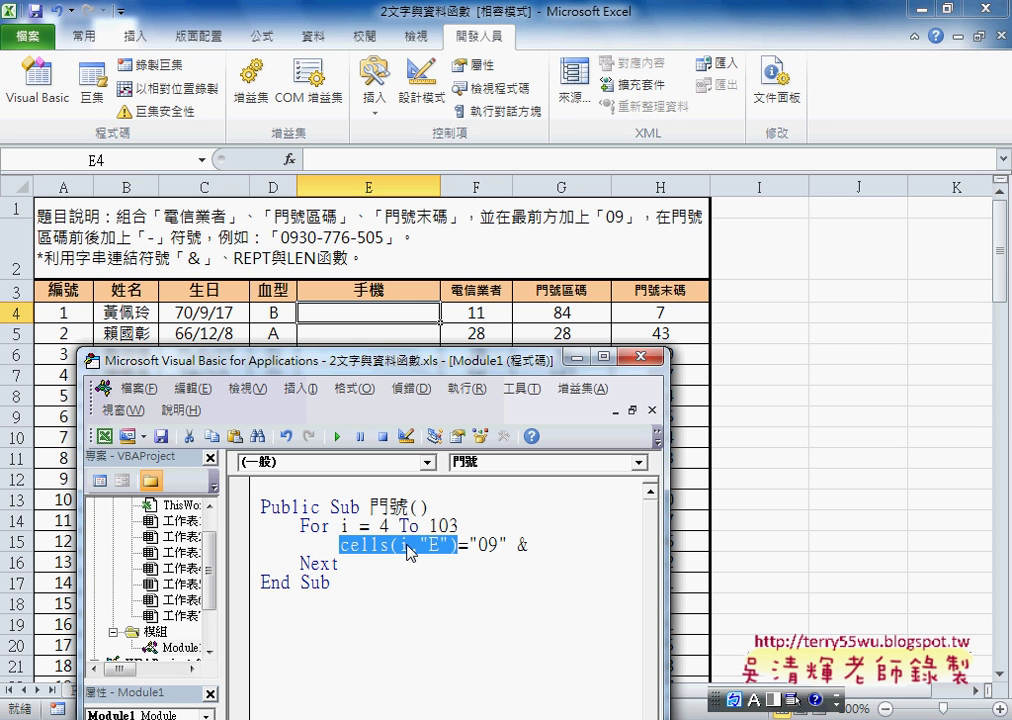
{"action": "left_click", "coordinate": [550, 546]}
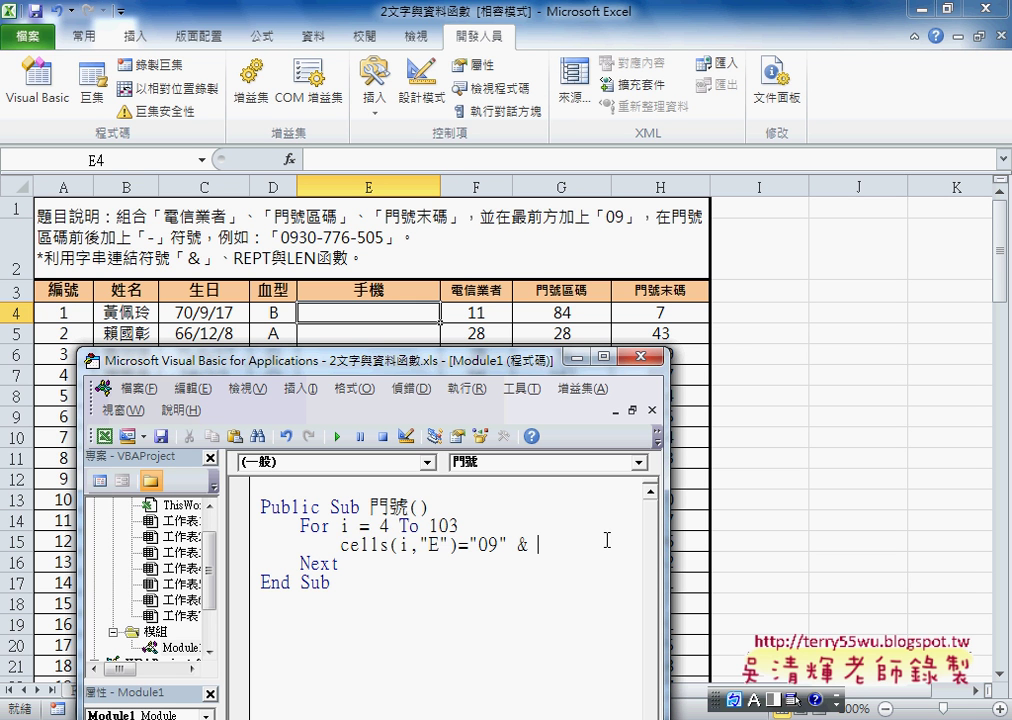
{"action": "key", "text": "ctrl+v"}
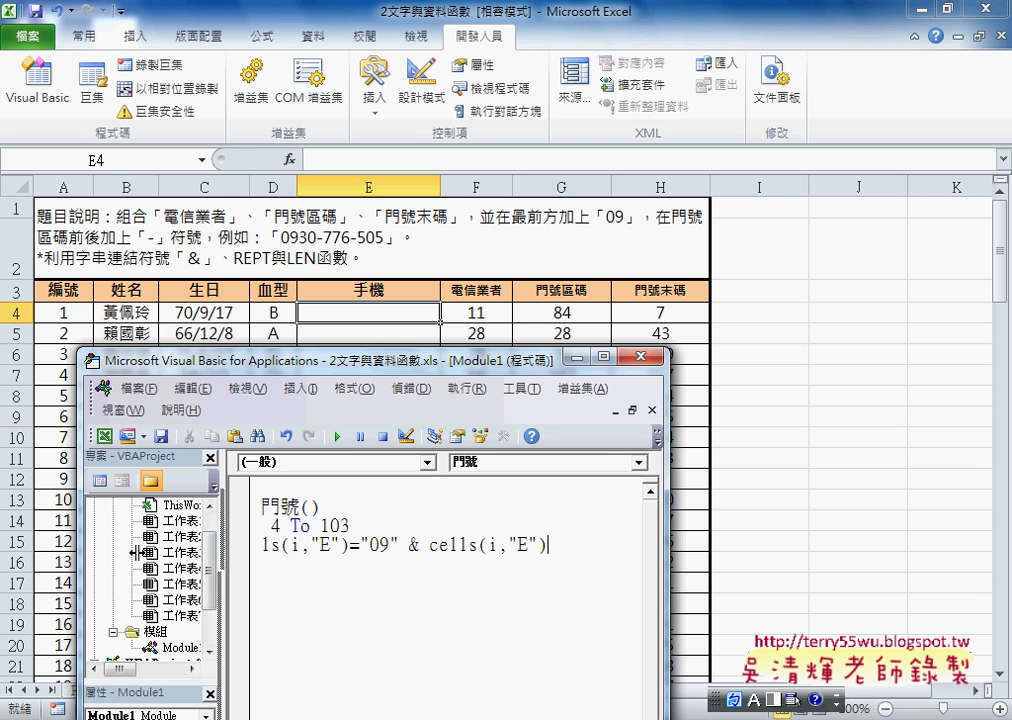
{"action": "left_click_drag", "start_coordinate": [133, 552], "coordinate": [122, 552]}
{"action": "double_click", "coordinate": [421, 545]}
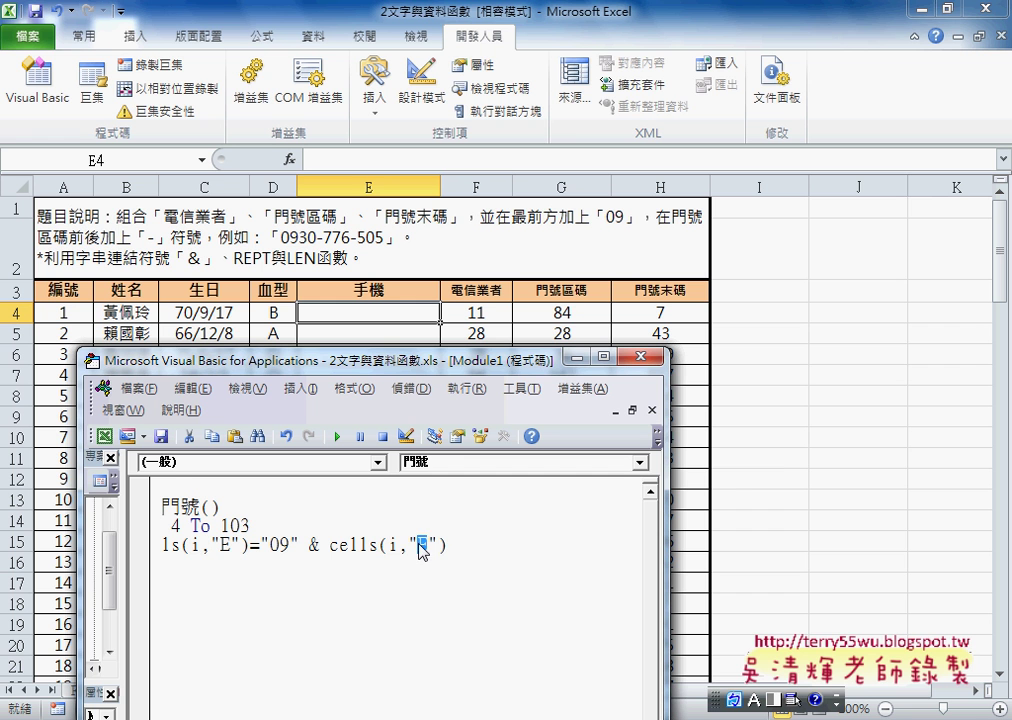
{"action": "type", "text": "F"}
Append another & operator followed by a cells(i,"G") reference
{"action": "left_click_drag", "start_coordinate": [664, 515], "coordinate": [975, 519]}
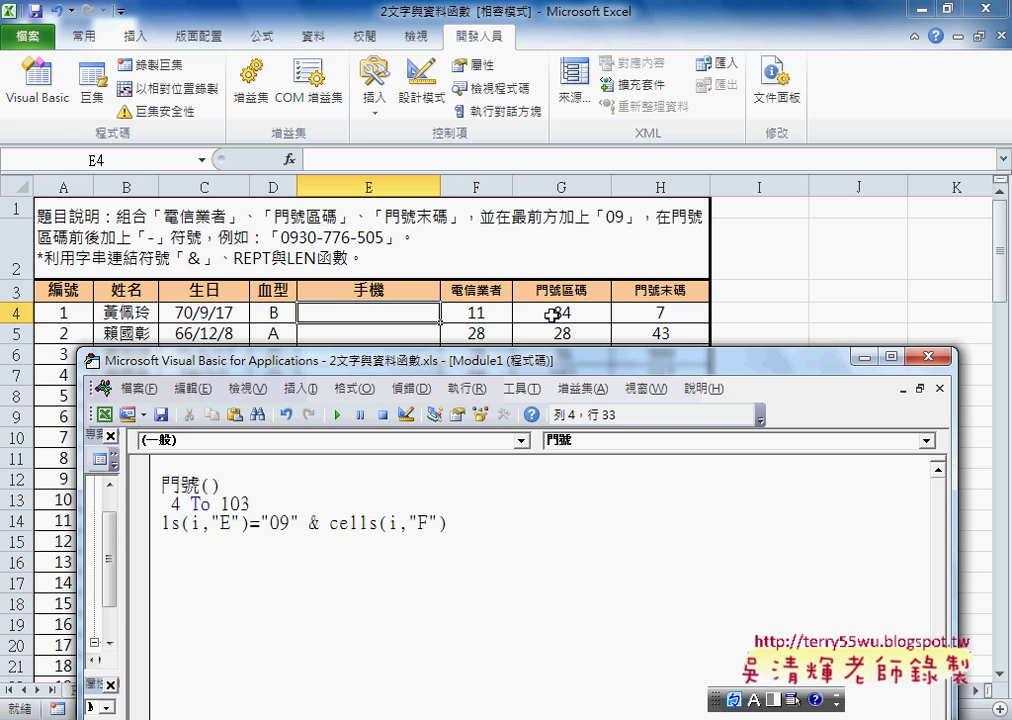
{"action": "left_click", "coordinate": [519, 512]}
{"action": "type", "text": "&"}
{"action": "left_click_drag", "start_coordinate": [449, 523], "coordinate": [331, 528]}
{"action": "key", "text": "ctrl+c"}
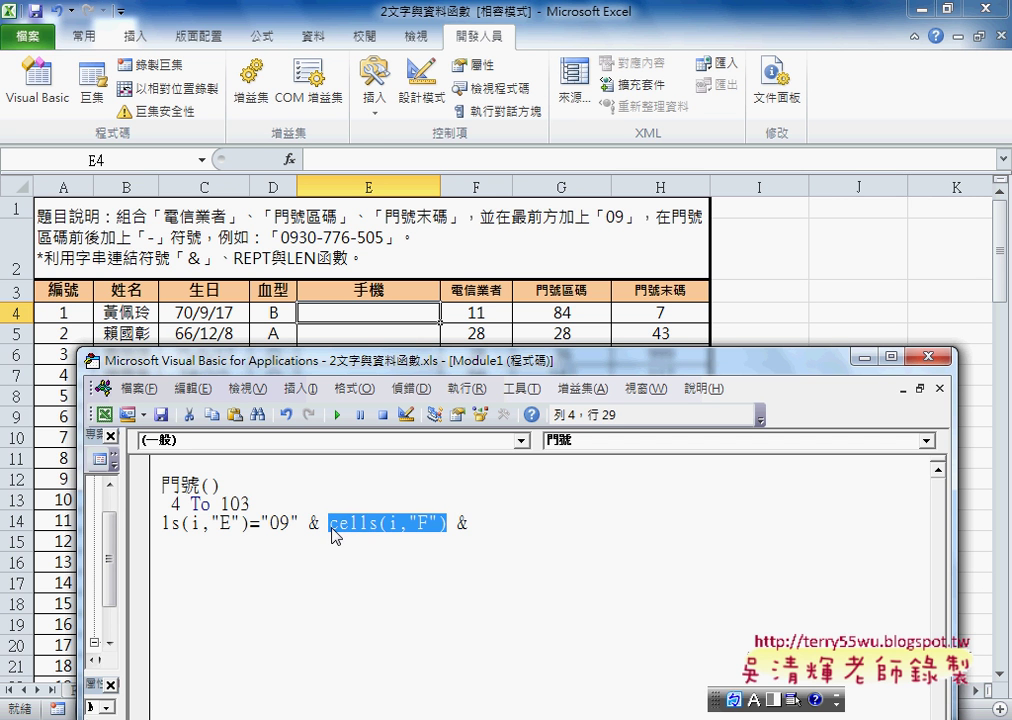
{"action": "left_click", "coordinate": [512, 522]}
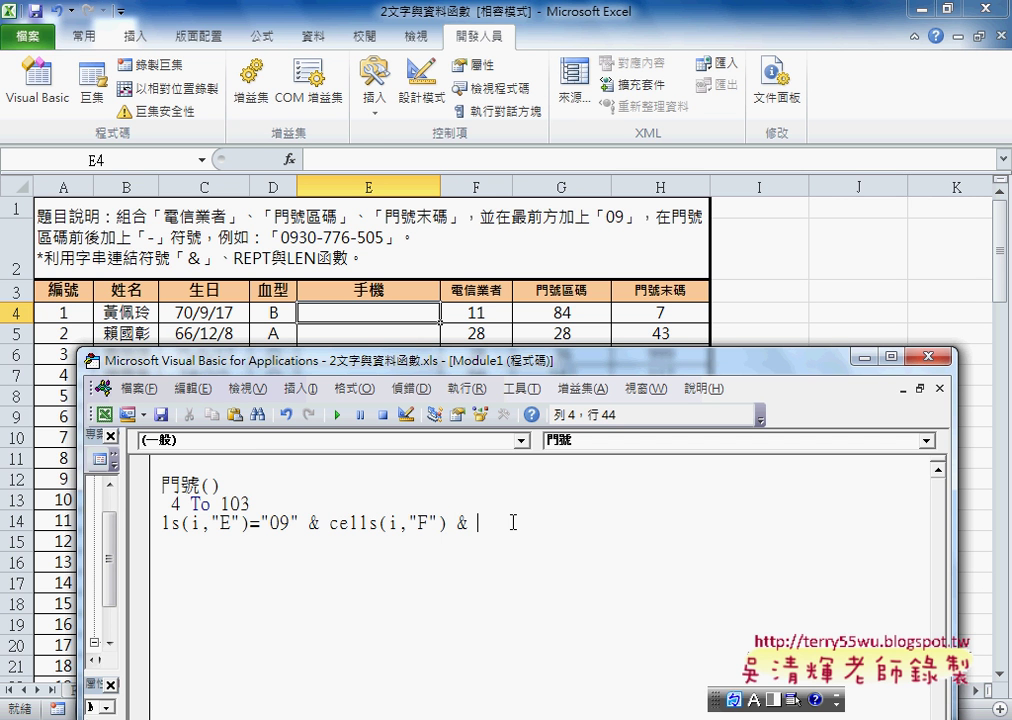
{"action": "key", "text": "ctrl+v"}
{"action": "left_click", "coordinate": [575, 522]}
{"action": "left_click_drag", "start_coordinate": [575, 522], "coordinate": [568, 524]}
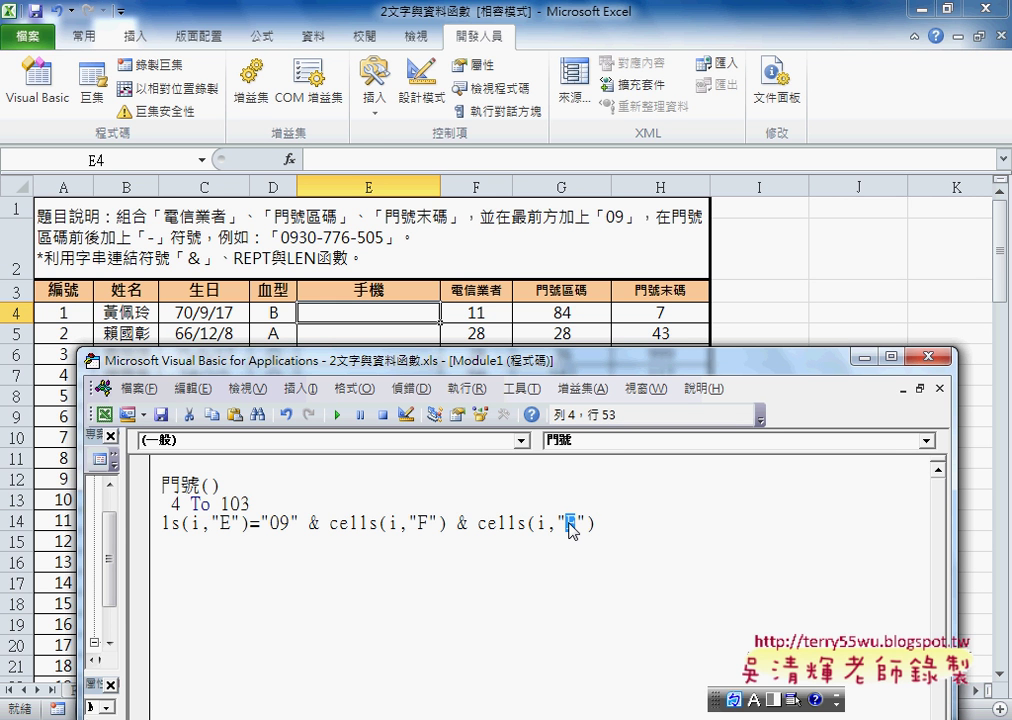
{"action": "type", "text": "G"}
Wrap the G reference as format(cells(i,"G"),"000") preceded by & "-" &, and copy that part
{"action": "left_click", "coordinate": [478, 524]}
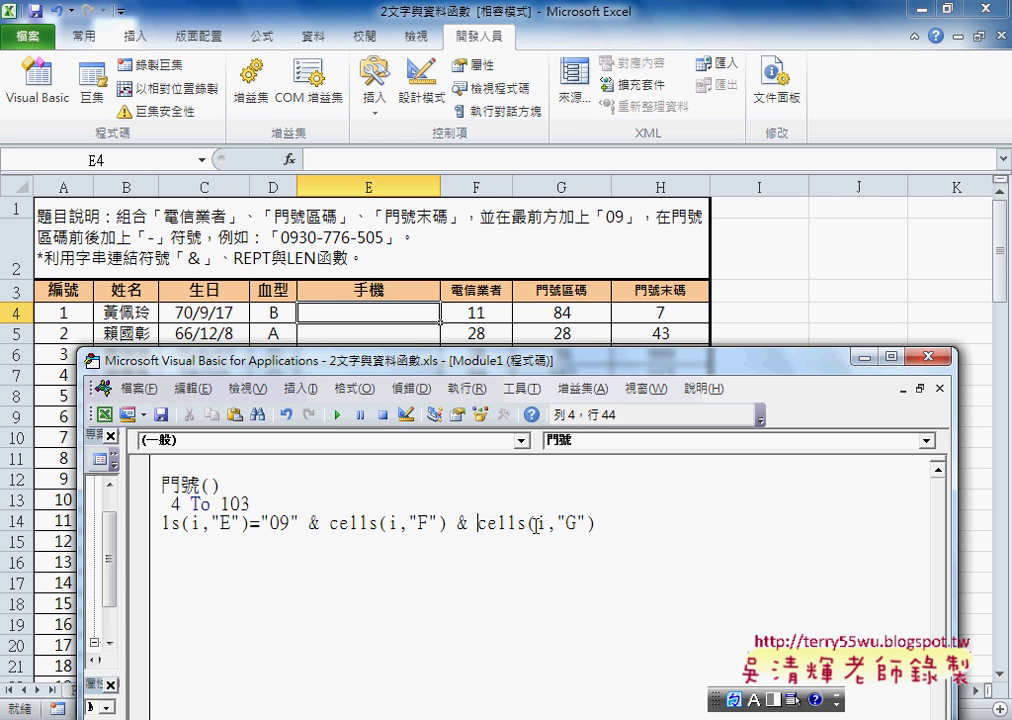
{"action": "type", "text": "fo"}
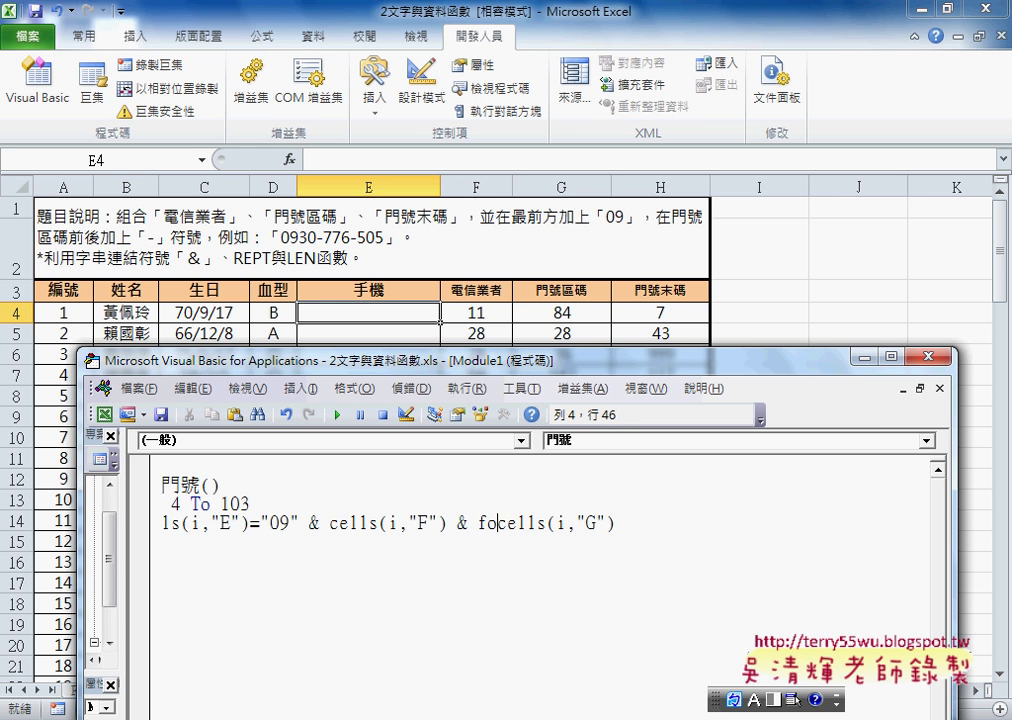
{"action": "type", "text": "rma"}
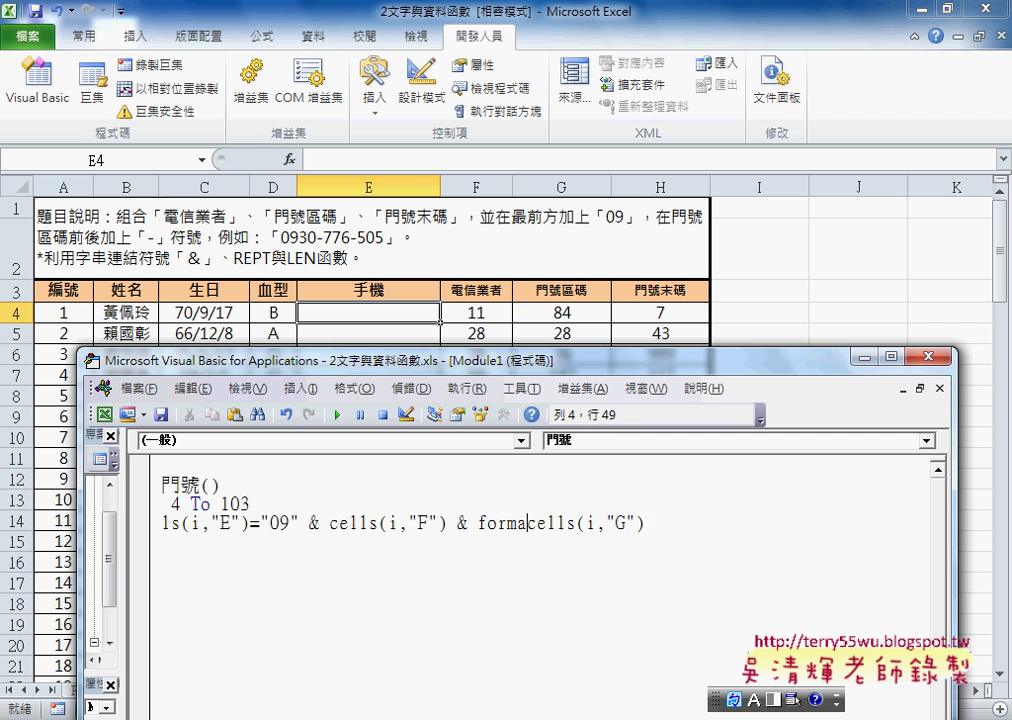
{"action": "type", "text": "t("}
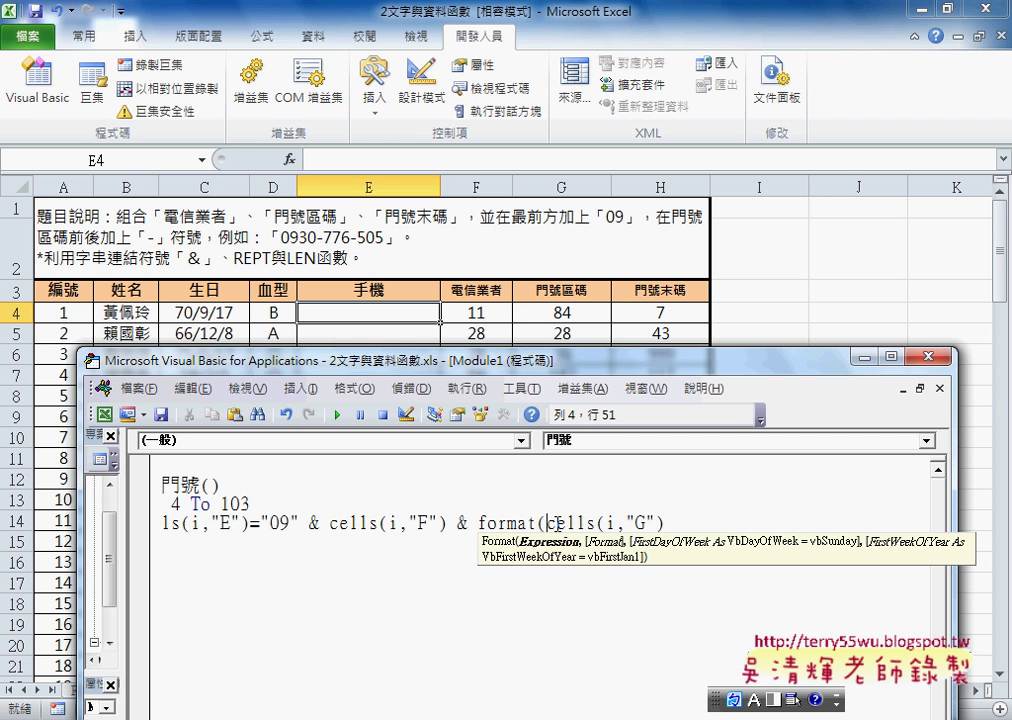
{"action": "left_click_drag", "start_coordinate": [546, 523], "coordinate": [664, 523]}
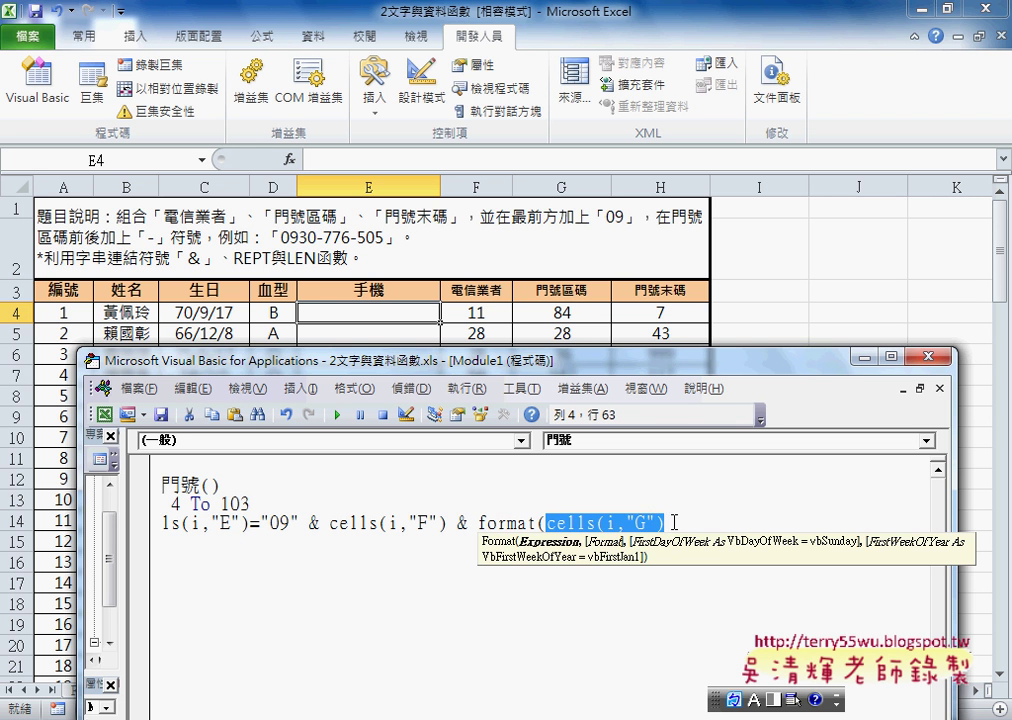
{"action": "left_click", "coordinate": [674, 519]}
{"action": "type", "text": ",\""}
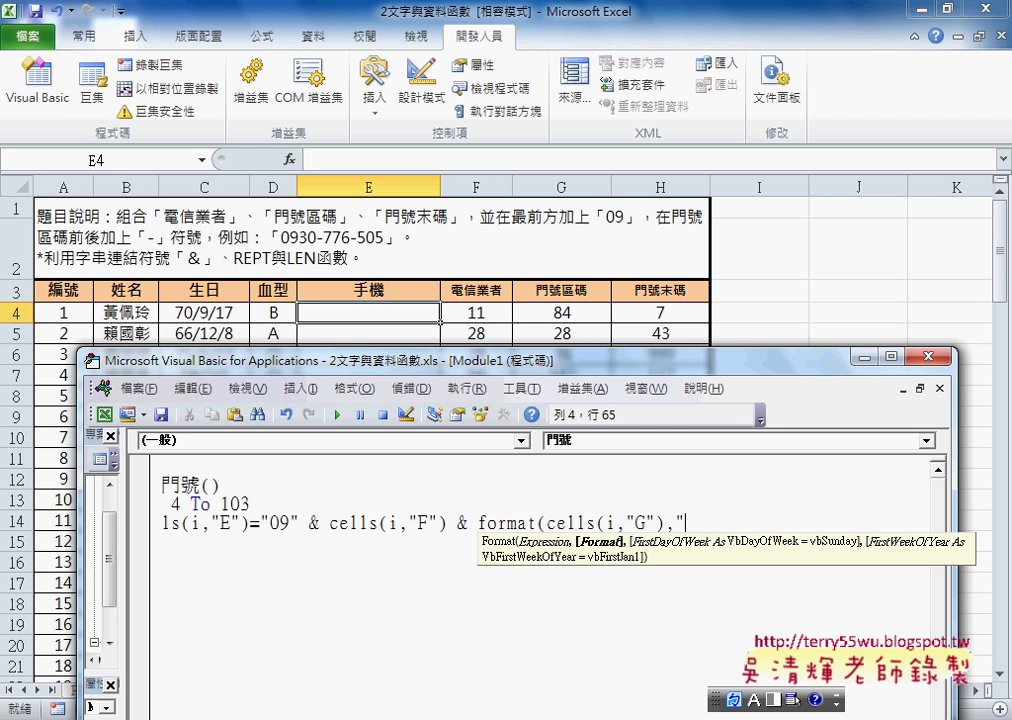
{"action": "type", "text": "000"}
{"action": "type", "text": "\")"}
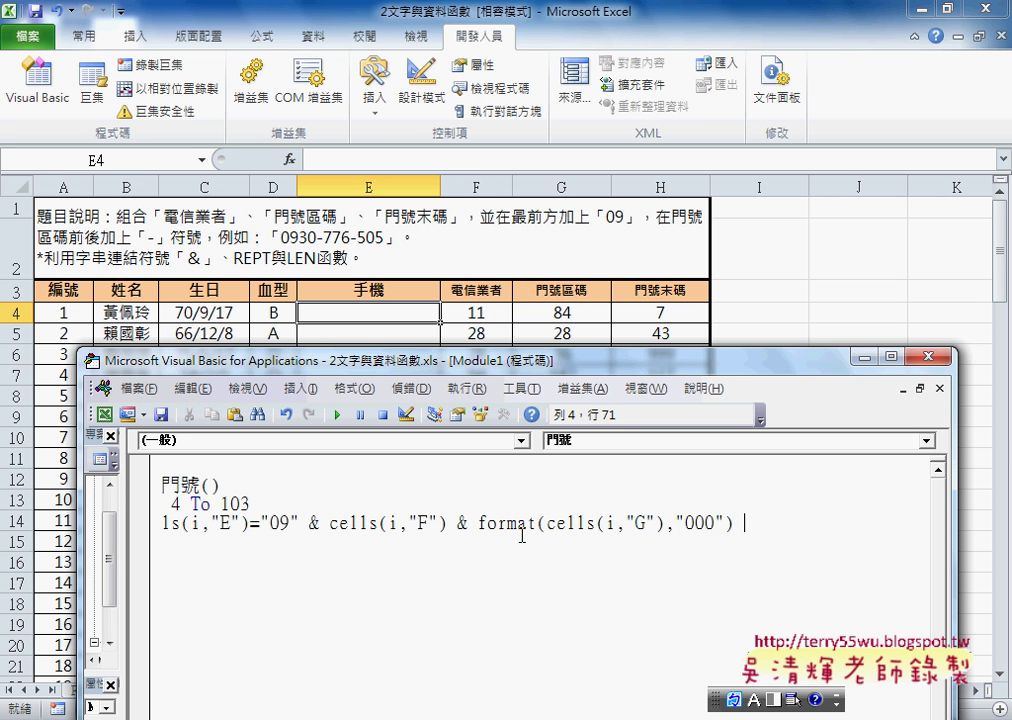
{"action": "left_click", "coordinate": [478, 523]}
{"action": "type", "text": "\") & \""}
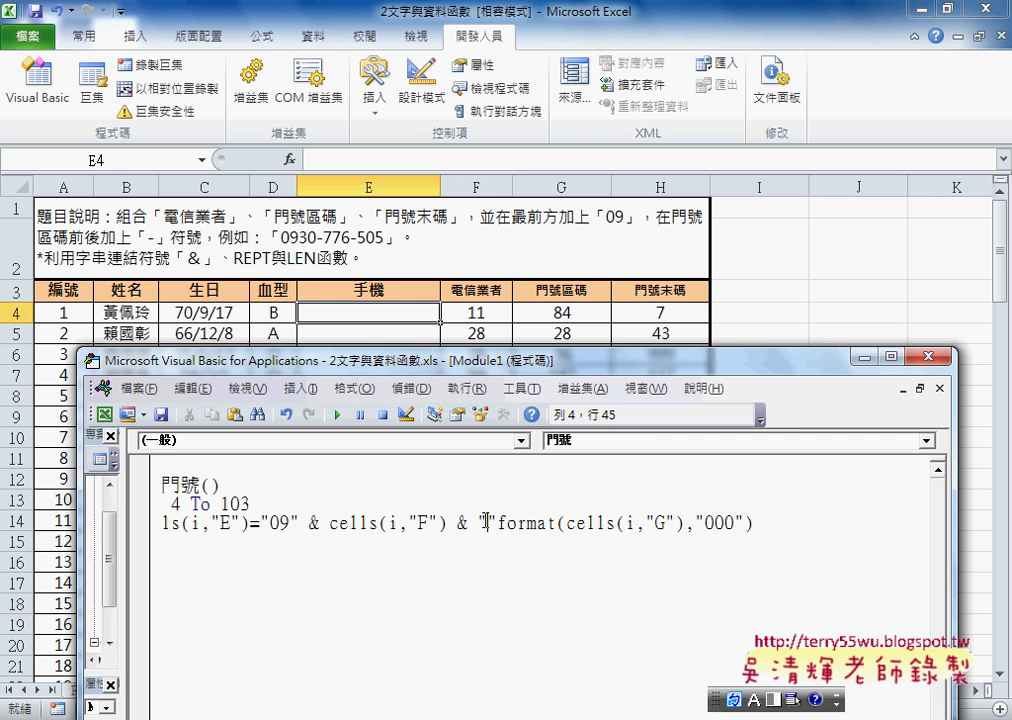
{"action": "type", "text": "-\""}
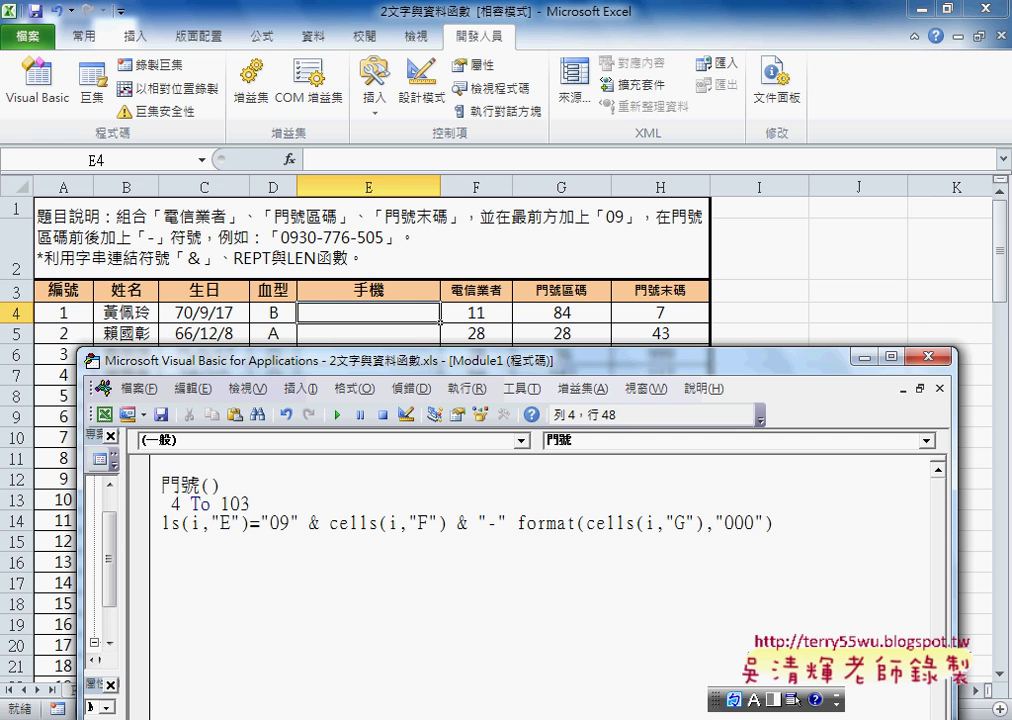
{"action": "type", "text": " &"}
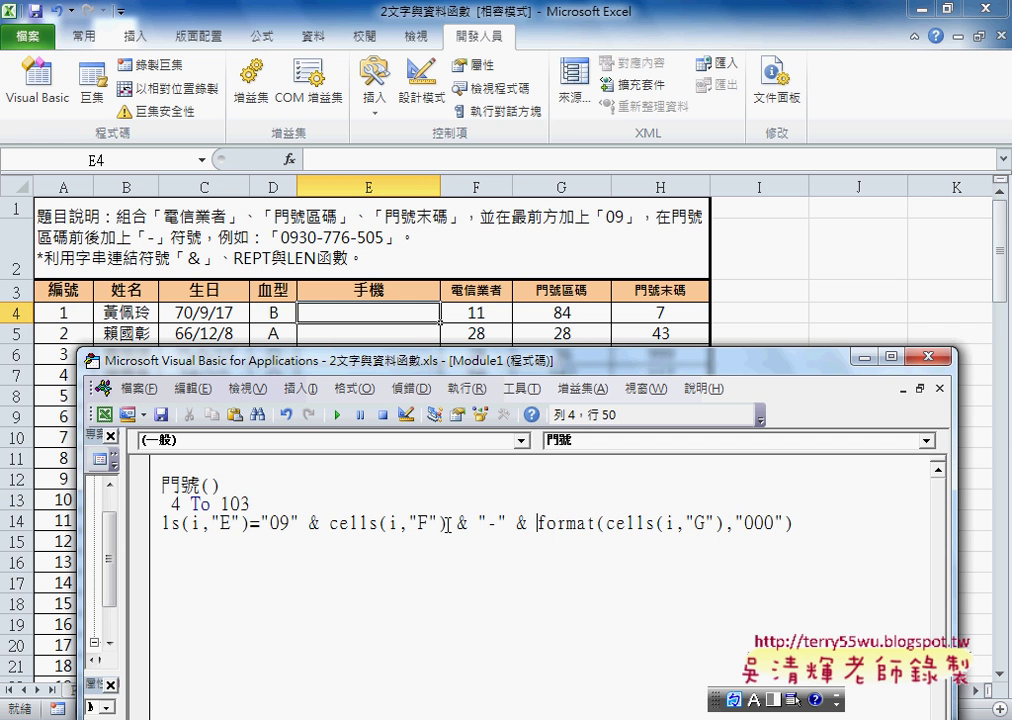
{"action": "left_click_drag", "start_coordinate": [449, 522], "coordinate": [813, 526]}
{"action": "key", "text": "ctrl+c"}
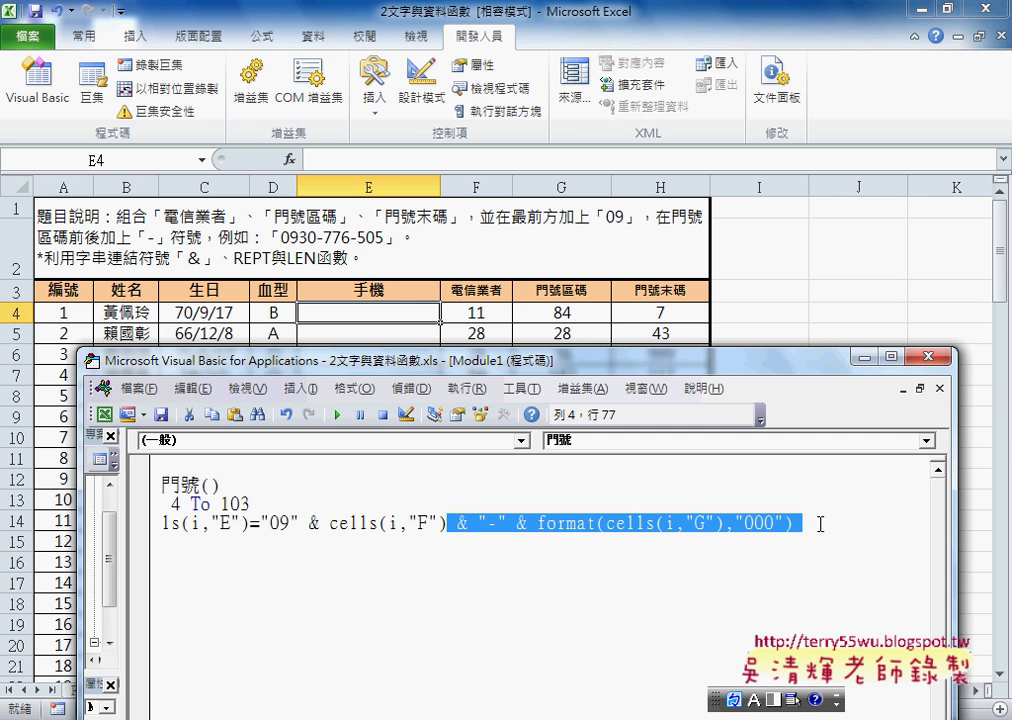
Append & "-" & format(cells(i,"H"),"000") to complete the formatting line
{"action": "left_click", "coordinate": [827, 524]}
{"action": "key", "text": "ctrl+v"}
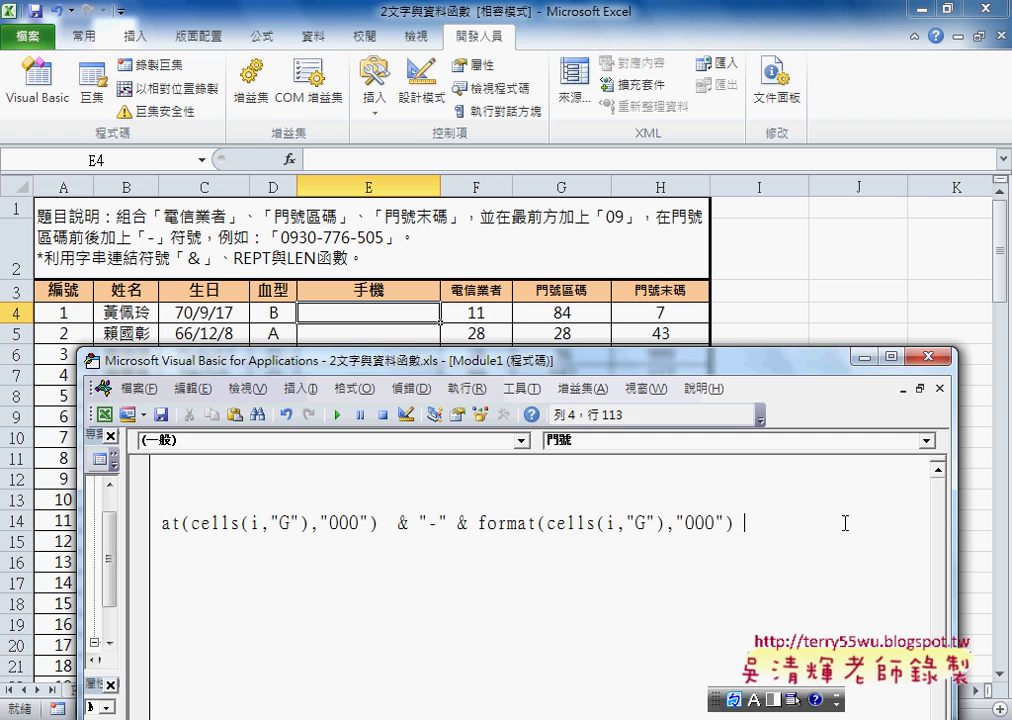
{"action": "double_click", "coordinate": [643, 522]}
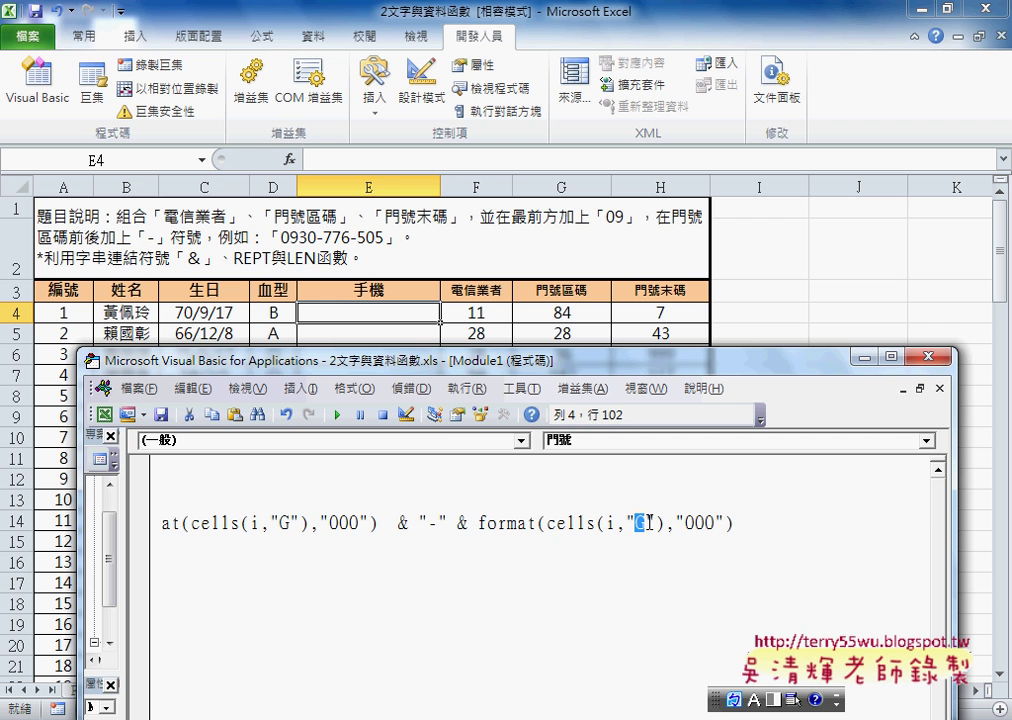
{"action": "type", "text": "H"}
{"action": "left_click", "coordinate": [601, 582]}
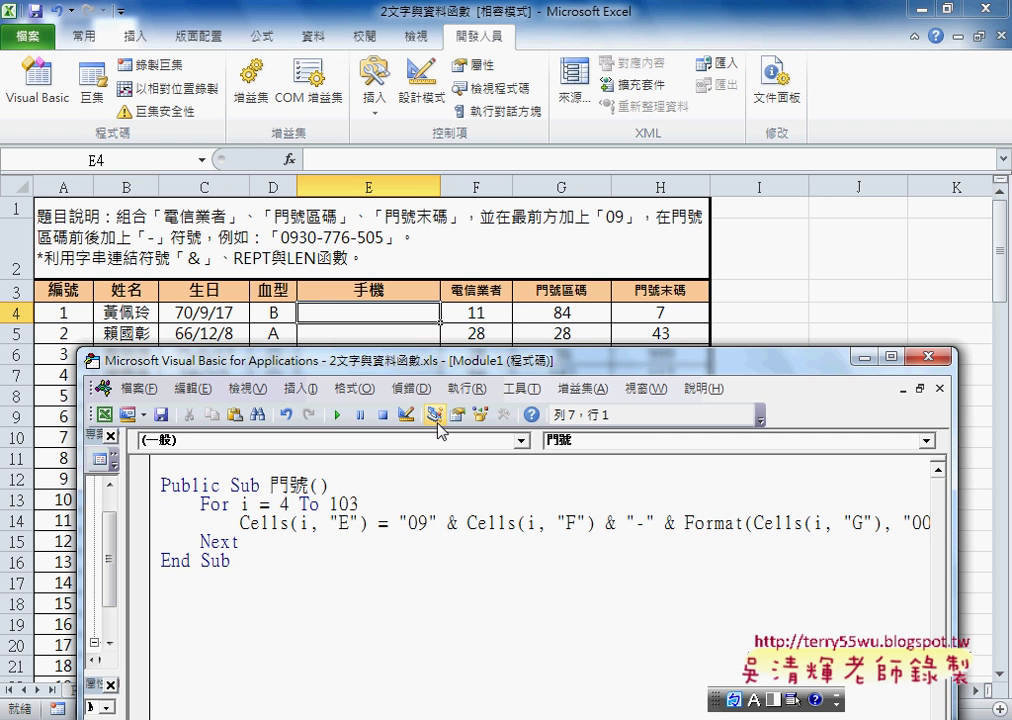
Widen and reposition the editor so more of the code line shows
{"action": "left_click_drag", "start_coordinate": [950, 500], "coordinate": [1008, 500]}
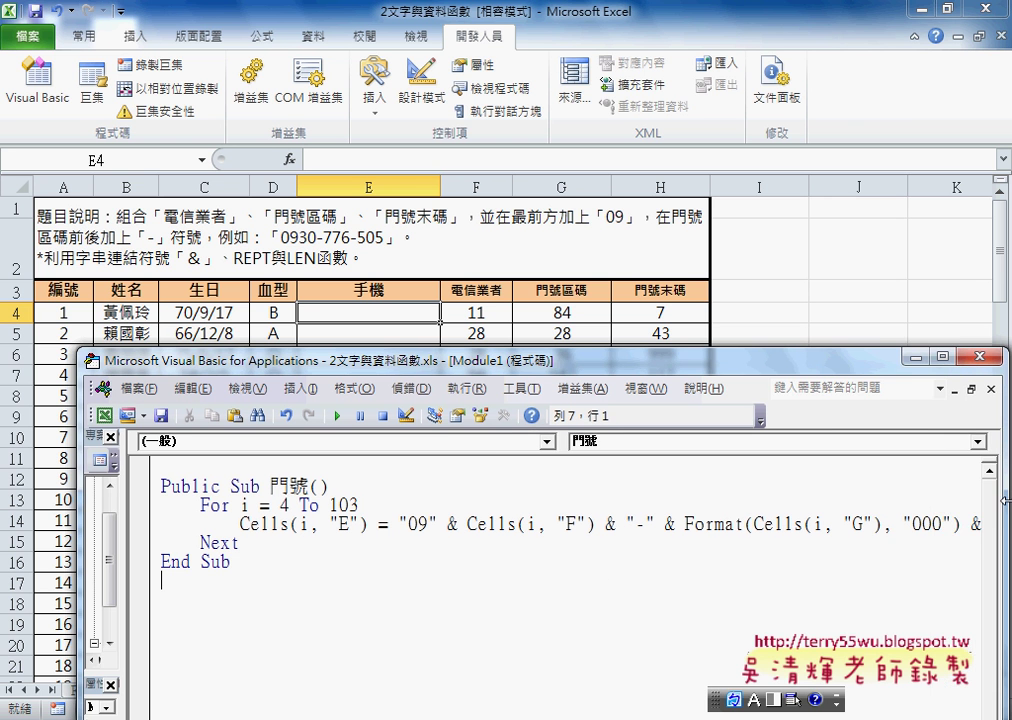
{"action": "left_click_drag", "start_coordinate": [782, 366], "coordinate": [793, 389]}
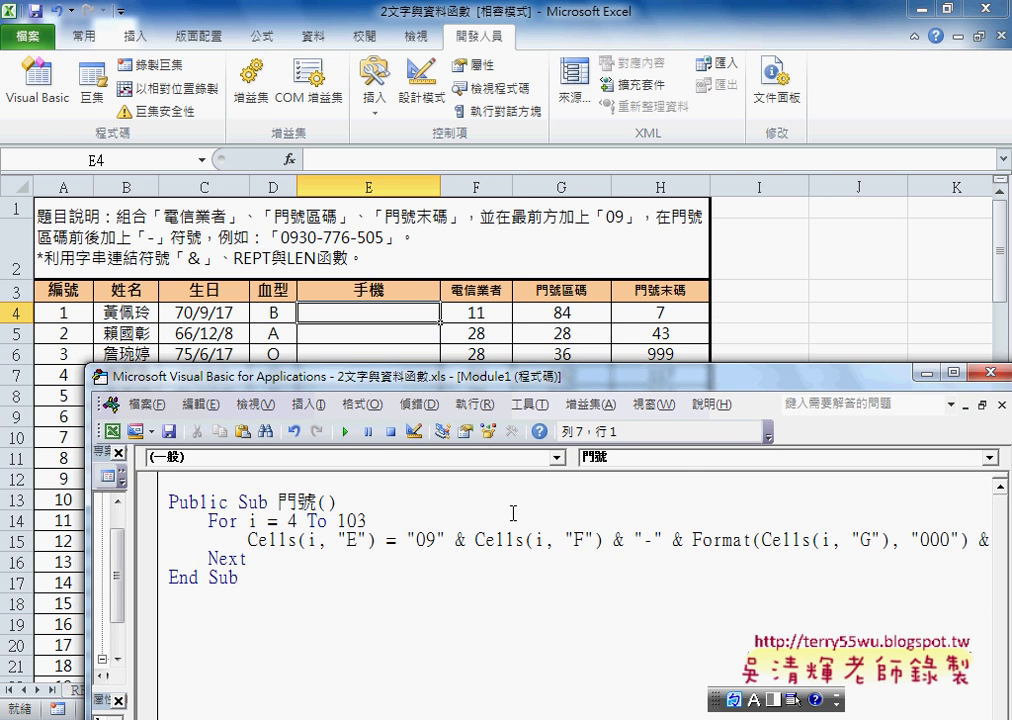
{"action": "left_click", "coordinate": [290, 542]}
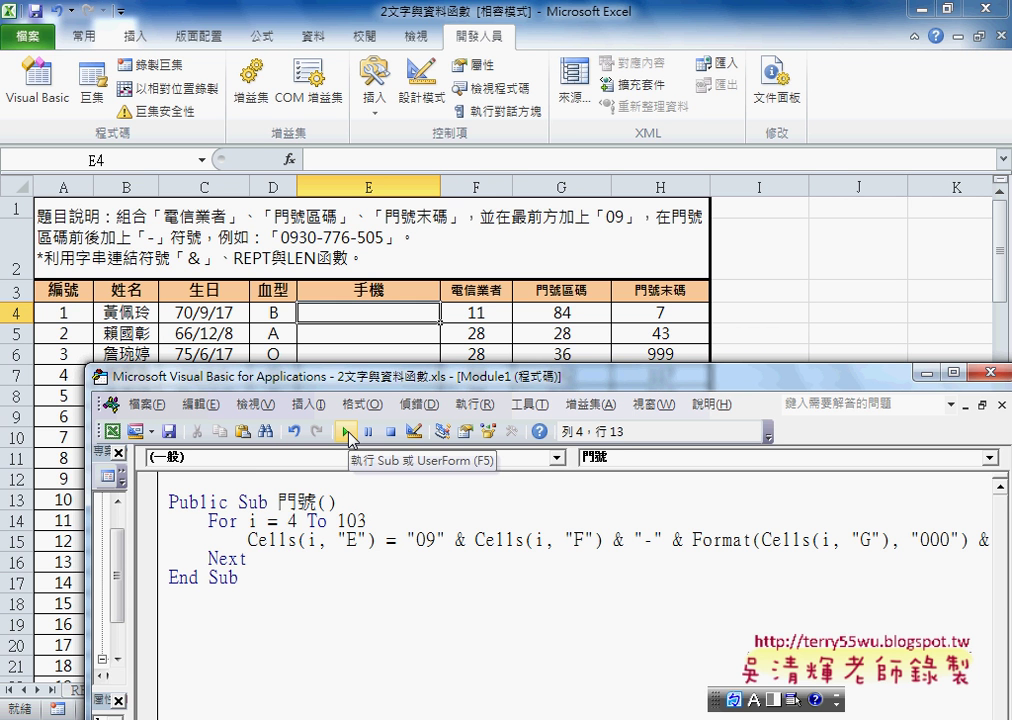
Run the 門號 macro and mark the Run button and worksheet table with on-screen annotations
{"action": "left_click", "coordinate": [346, 432]}
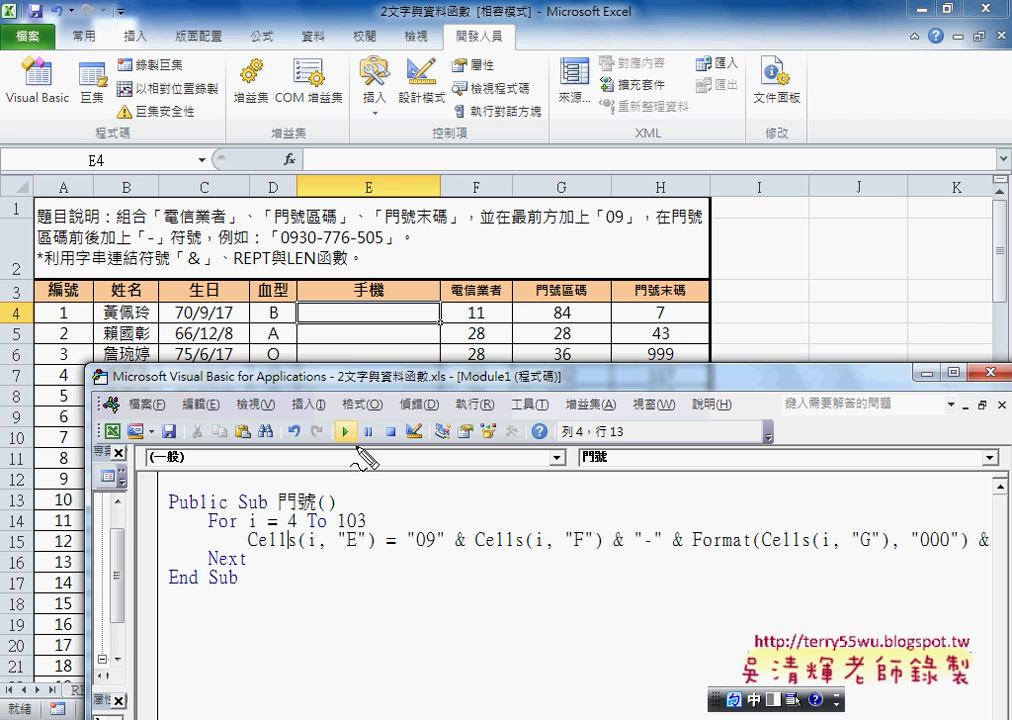
{"action": "left_click_drag", "start_coordinate": [358, 426], "coordinate": [361, 446]}
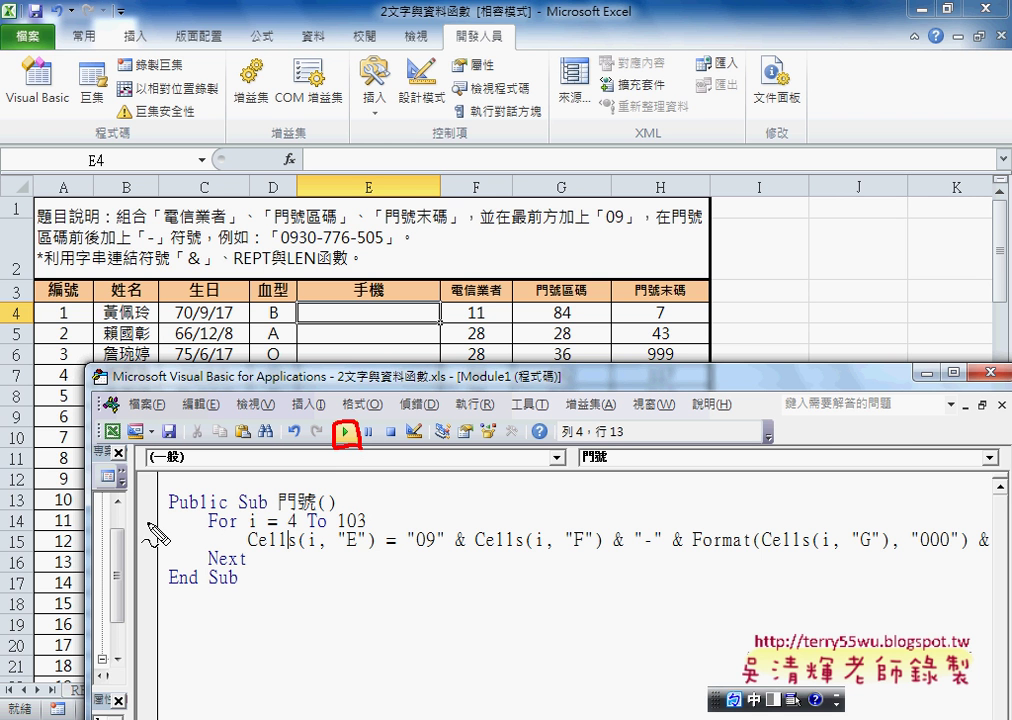
{"action": "left_click_drag", "start_coordinate": [150, 522], "coordinate": [278, 330]}
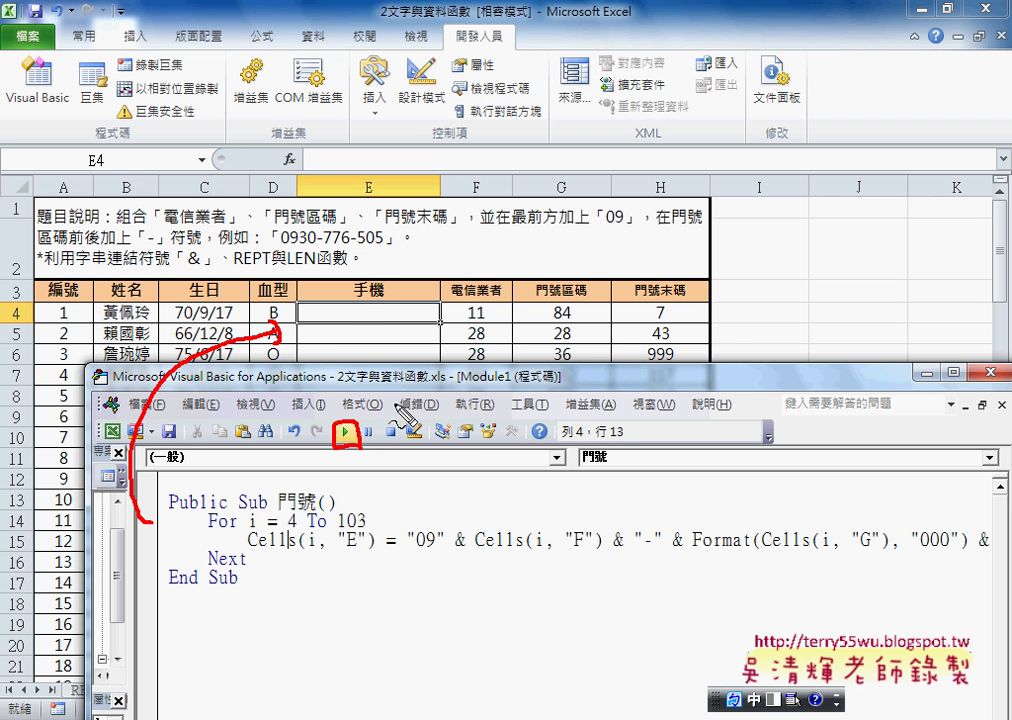
{"action": "key", "text": "Escape"}
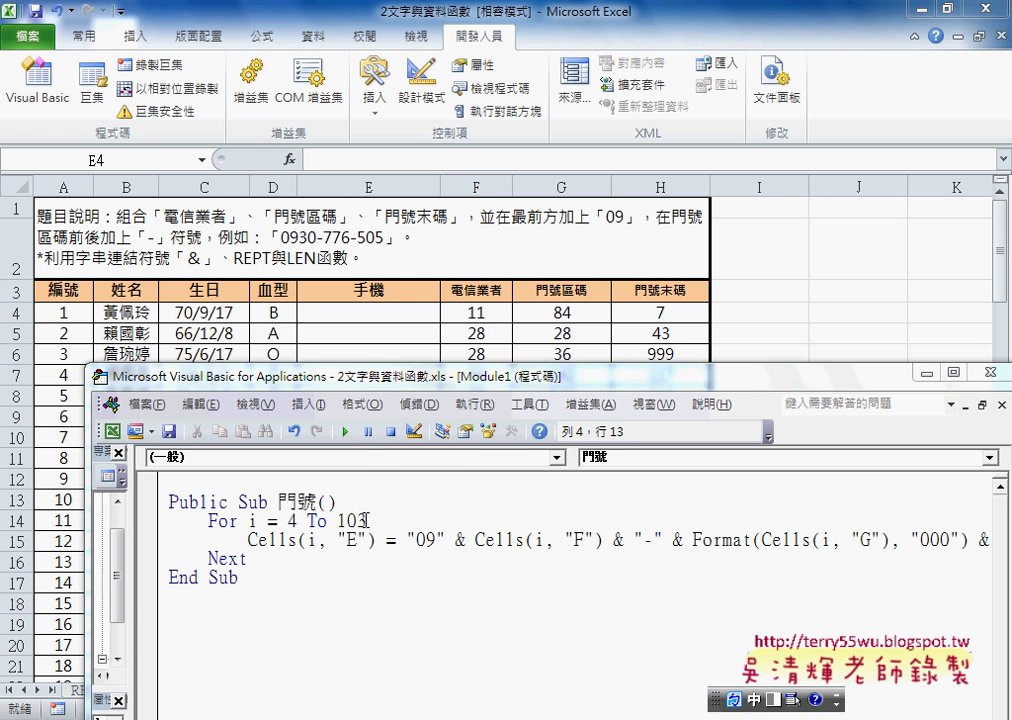
Open and close the Debug menu, then shift the editor aside to reveal rows down to 21
{"action": "left_click", "coordinate": [358, 540]}
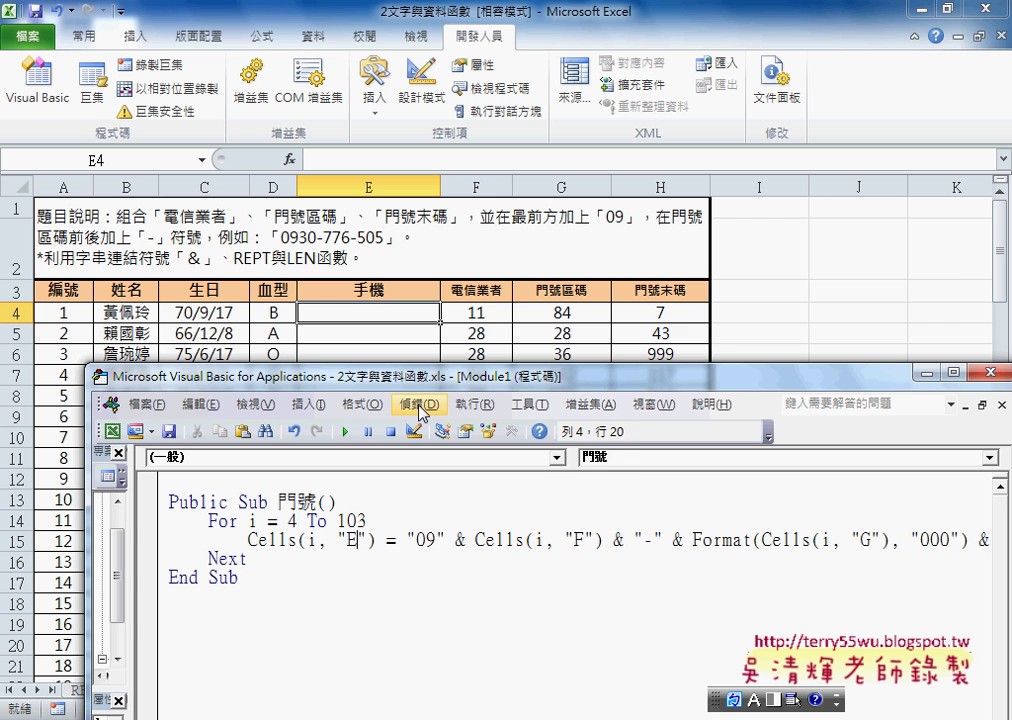
{"action": "left_click", "coordinate": [422, 407]}
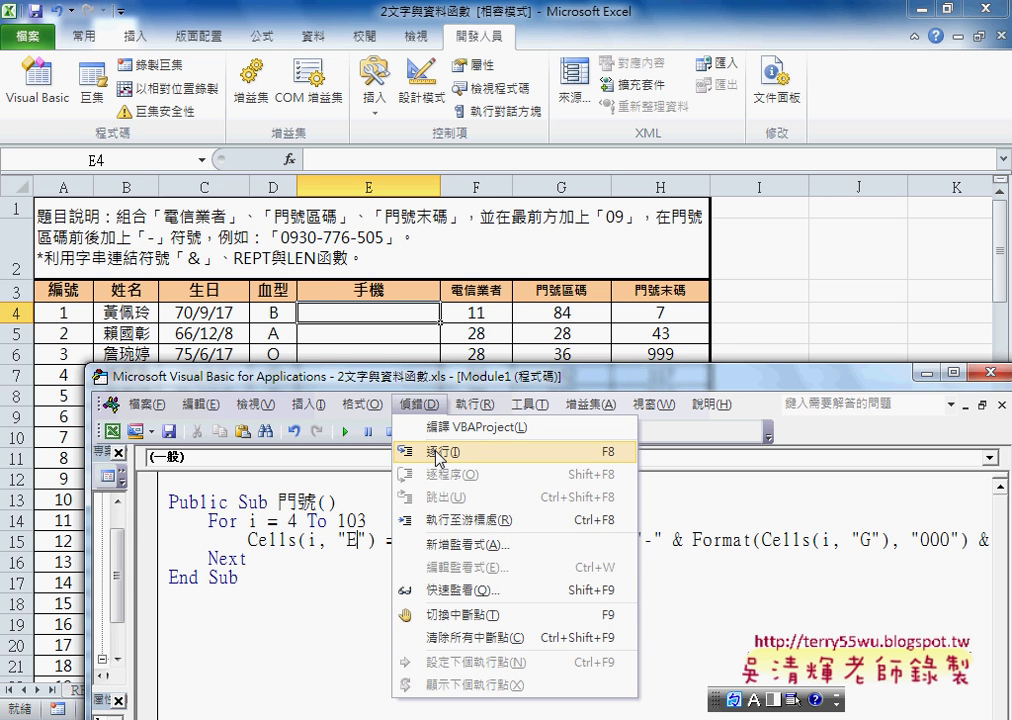
{"action": "left_click", "coordinate": [481, 497]}
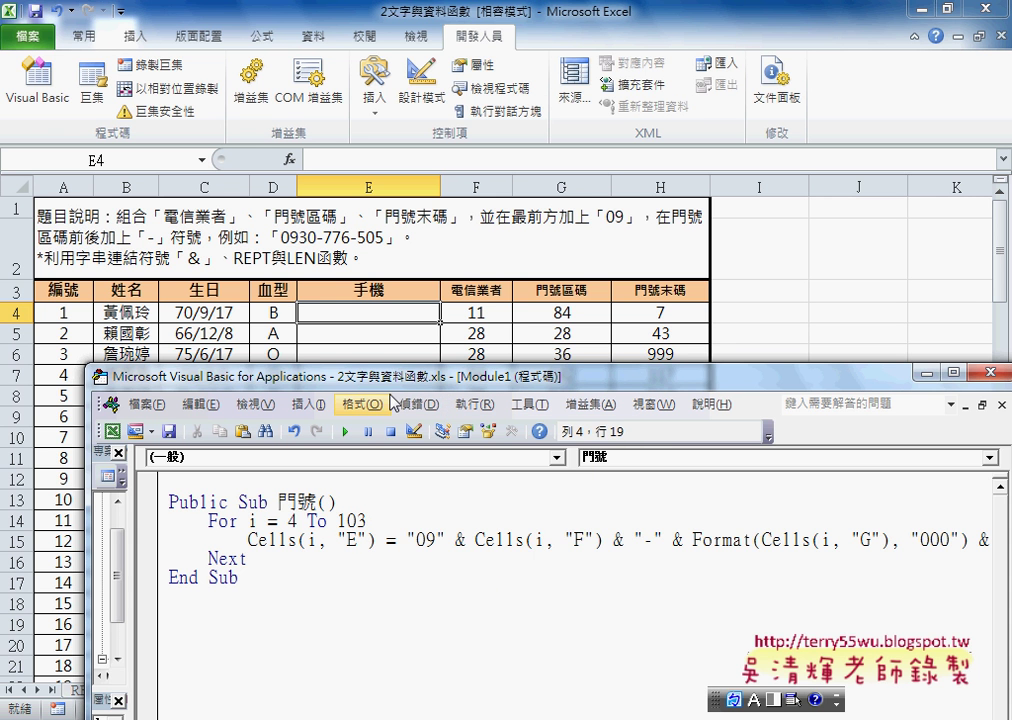
{"action": "mouse_move", "coordinate": [397, 388]}
{"action": "left_mouse_down"}
{"action": "mouse_move", "coordinate": [510, 378]}
{"action": "mouse_move", "coordinate": [618, 306]}
{"action": "mouse_move", "coordinate": [733, 258]}
{"action": "left_mouse_up"}
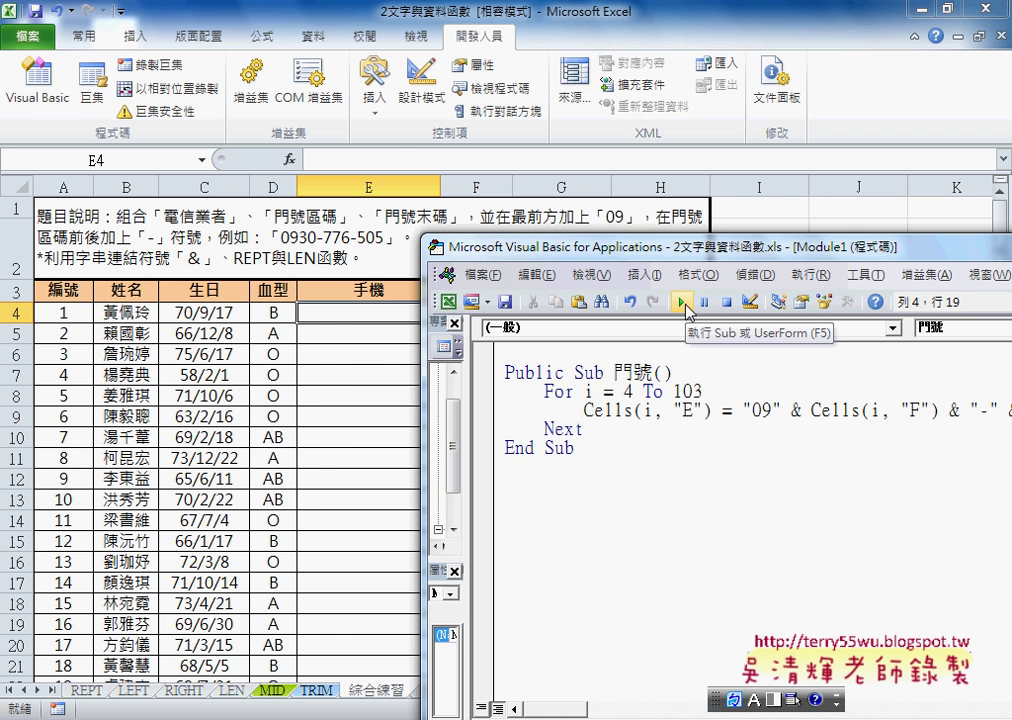
{"action": "left_click", "coordinate": [681, 302]}
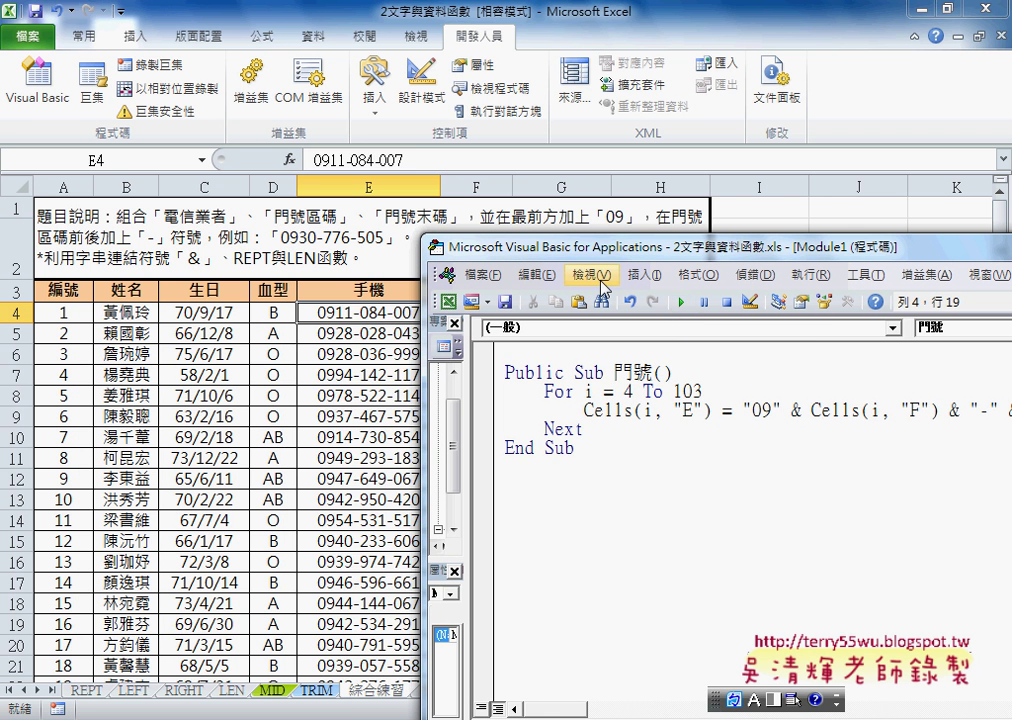
{"action": "left_click_drag", "start_coordinate": [581, 256], "coordinate": [621, 254]}
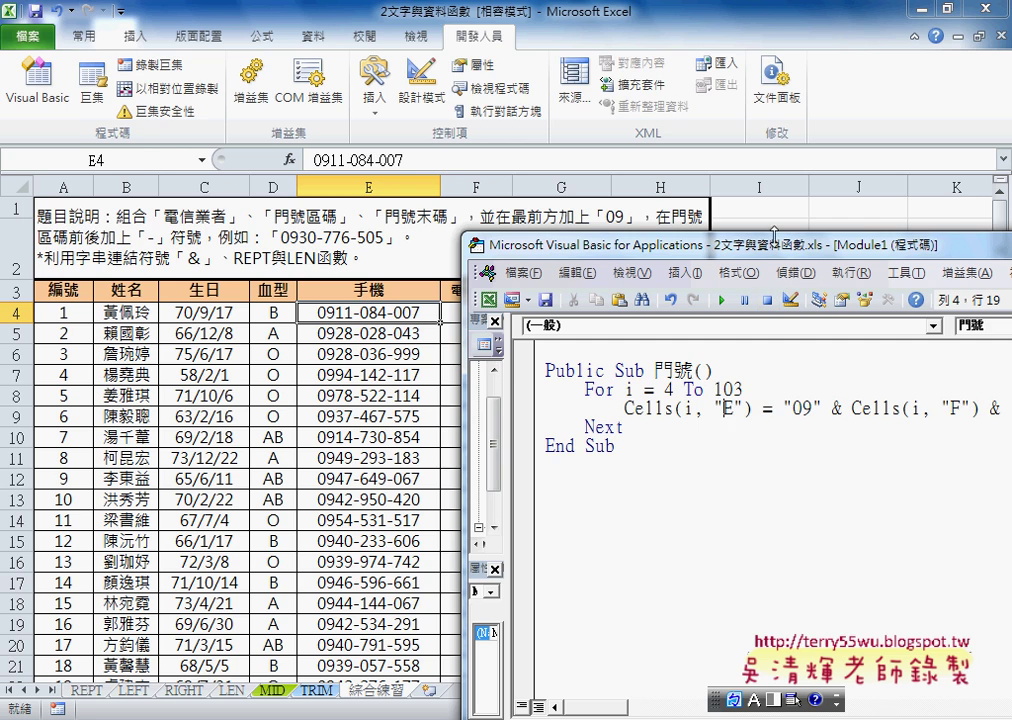
{"action": "double_click", "coordinate": [681, 246]}
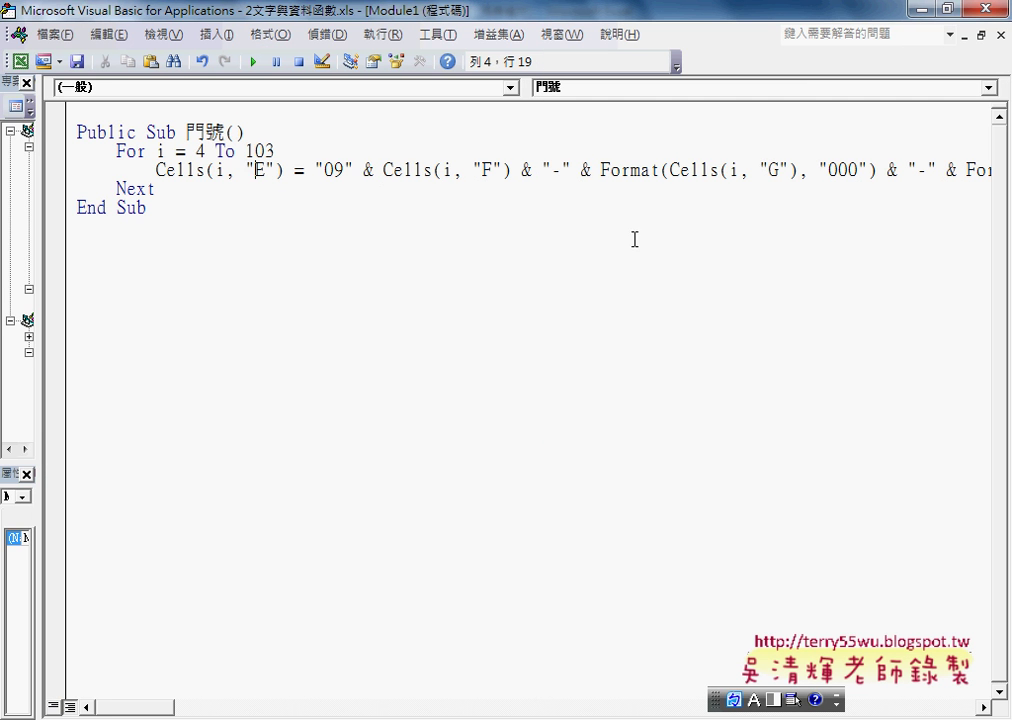
{"action": "left_click", "coordinate": [482, 172]}
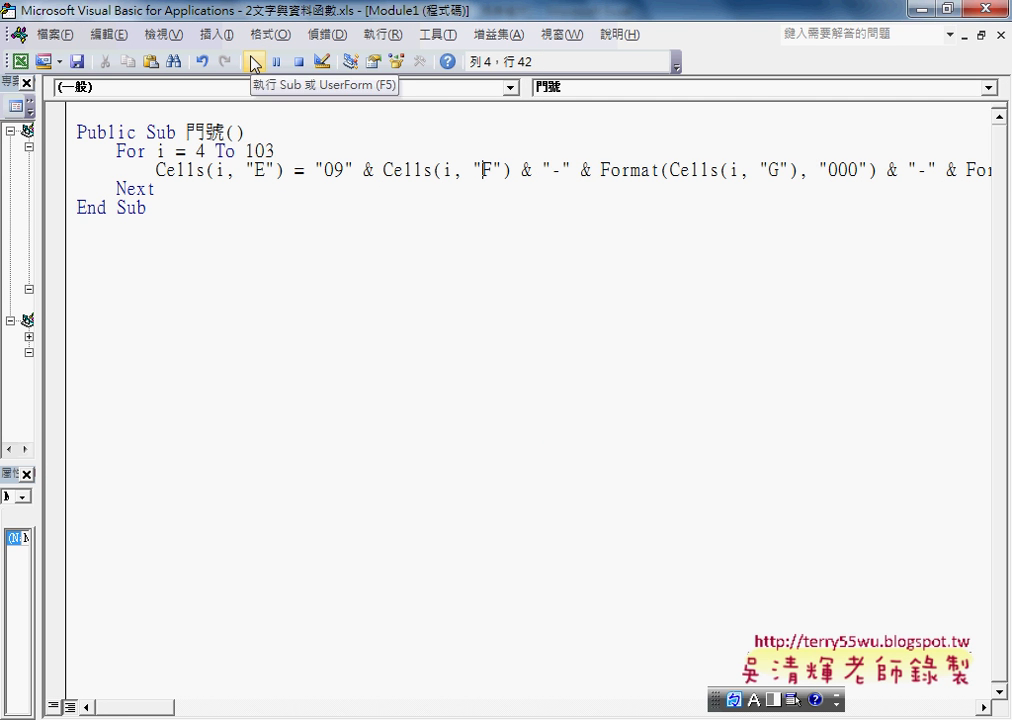
{"action": "double_click", "coordinate": [296, 8]}
{"action": "left_click_drag", "start_coordinate": [524, 244], "coordinate": [550, 225]}
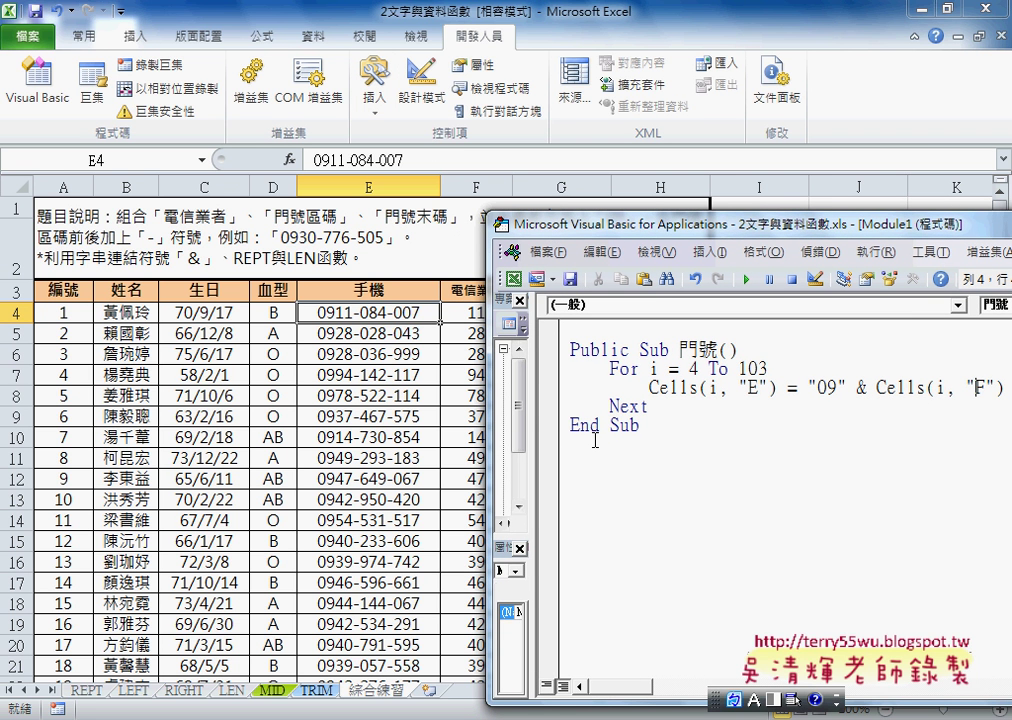
Mark up the filled 手機 column and table with red pen strokes, then erase them all
{"action": "left_click", "coordinate": [651, 406]}
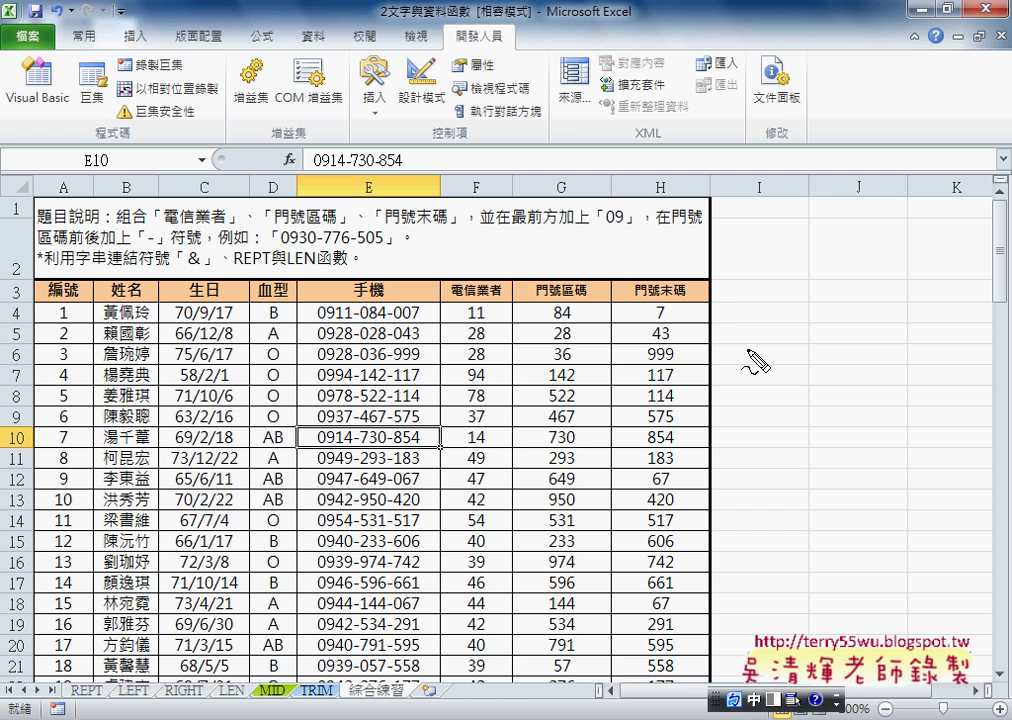
{"action": "mouse_move", "coordinate": [735, 274]}
{"action": "left_mouse_down"}
{"action": "mouse_move", "coordinate": [736, 306]}
{"action": "mouse_move", "coordinate": [806, 285]}
{"action": "mouse_move", "coordinate": [809, 300]}
{"action": "mouse_move", "coordinate": [742, 305]}
{"action": "mouse_move", "coordinate": [655, 276]}
{"action": "mouse_move", "coordinate": [418, 305]}
{"action": "mouse_move", "coordinate": [405, 338]}
{"action": "mouse_move", "coordinate": [420, 328]}
{"action": "mouse_move", "coordinate": [338, 500]}
{"action": "left_mouse_up"}
{"action": "left_click_drag", "start_coordinate": [338, 368], "coordinate": [416, 528]}
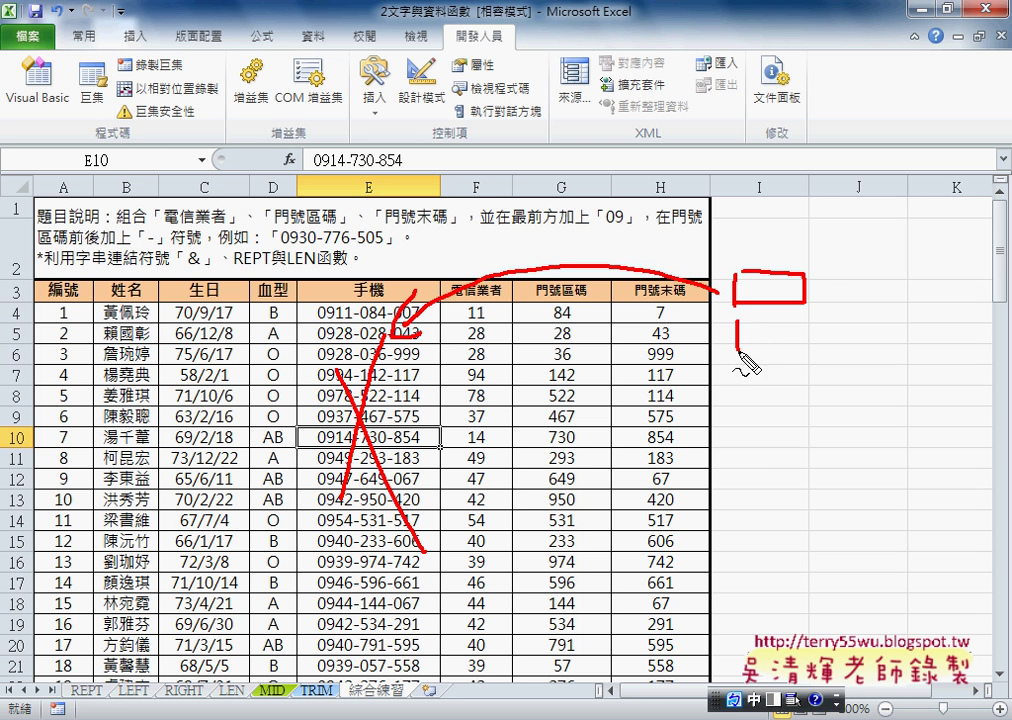
{"action": "mouse_move", "coordinate": [738, 350]}
{"action": "left_mouse_down"}
{"action": "mouse_move", "coordinate": [781, 322]}
{"action": "mouse_move", "coordinate": [798, 324]}
{"action": "mouse_move", "coordinate": [776, 352]}
{"action": "mouse_move", "coordinate": [742, 352]}
{"action": "left_mouse_up"}
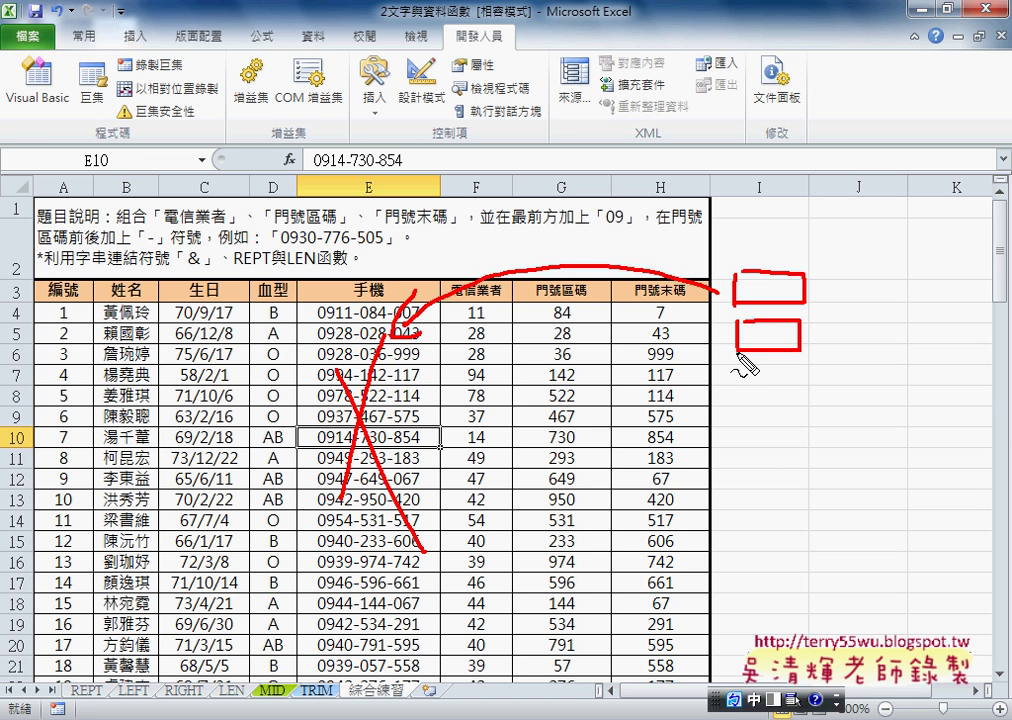
{"action": "key", "text": "Escape"}
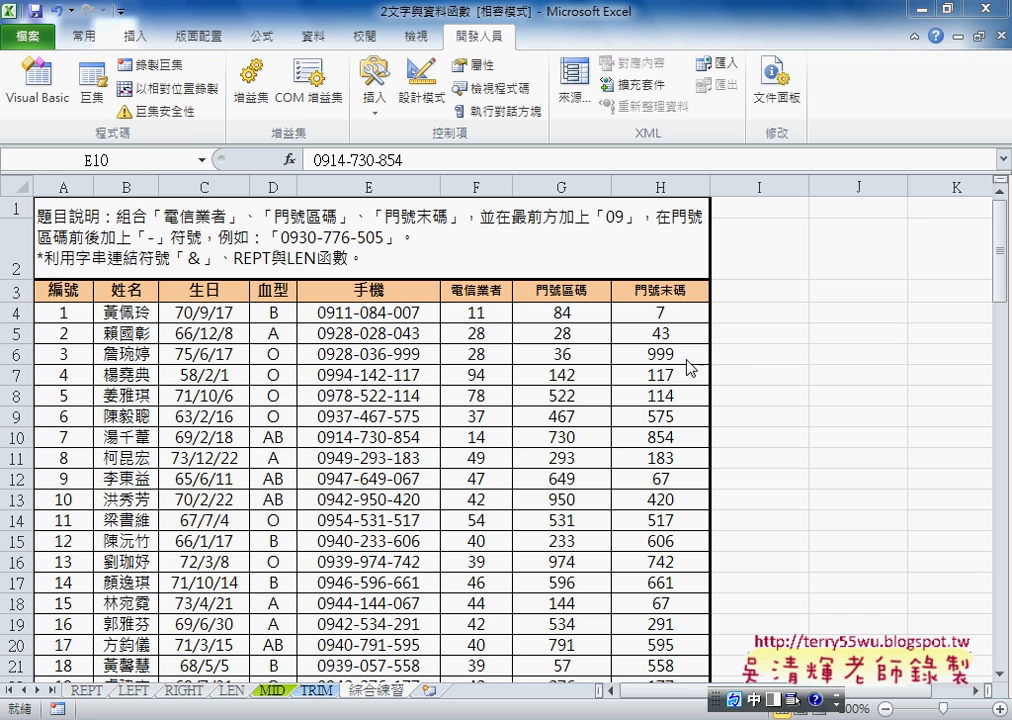
Reopen the VBA editor, widen the Project pane and select Module1, briefly checking the Insert menu
{"action": "left_click", "coordinate": [50, 100]}
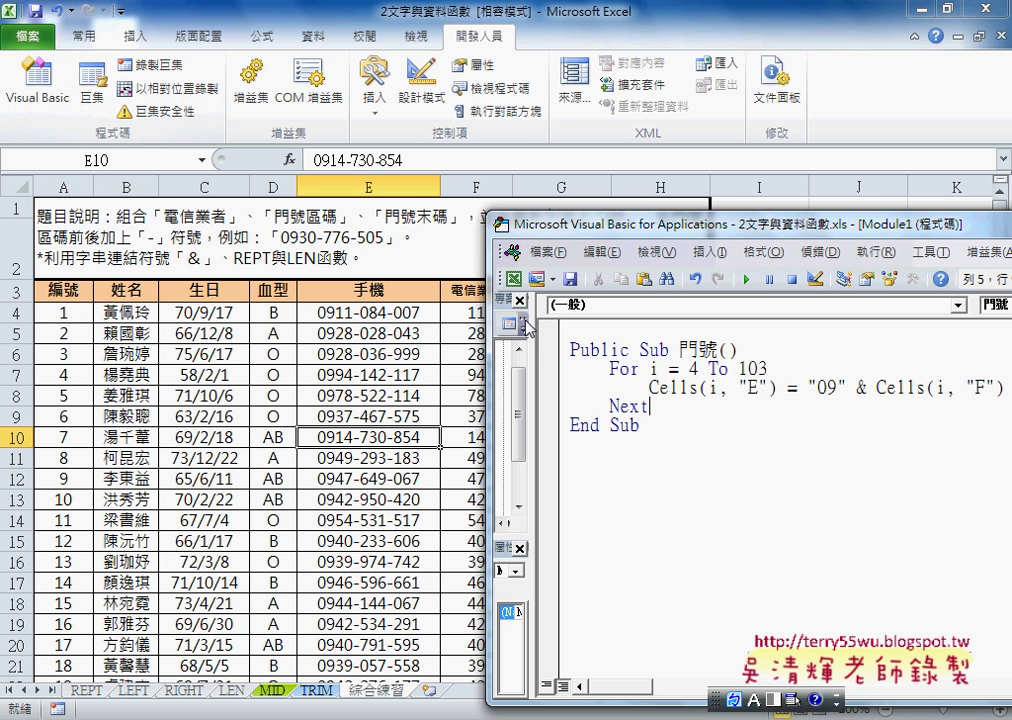
{"action": "left_click_drag", "start_coordinate": [529, 450], "coordinate": [607, 450]}
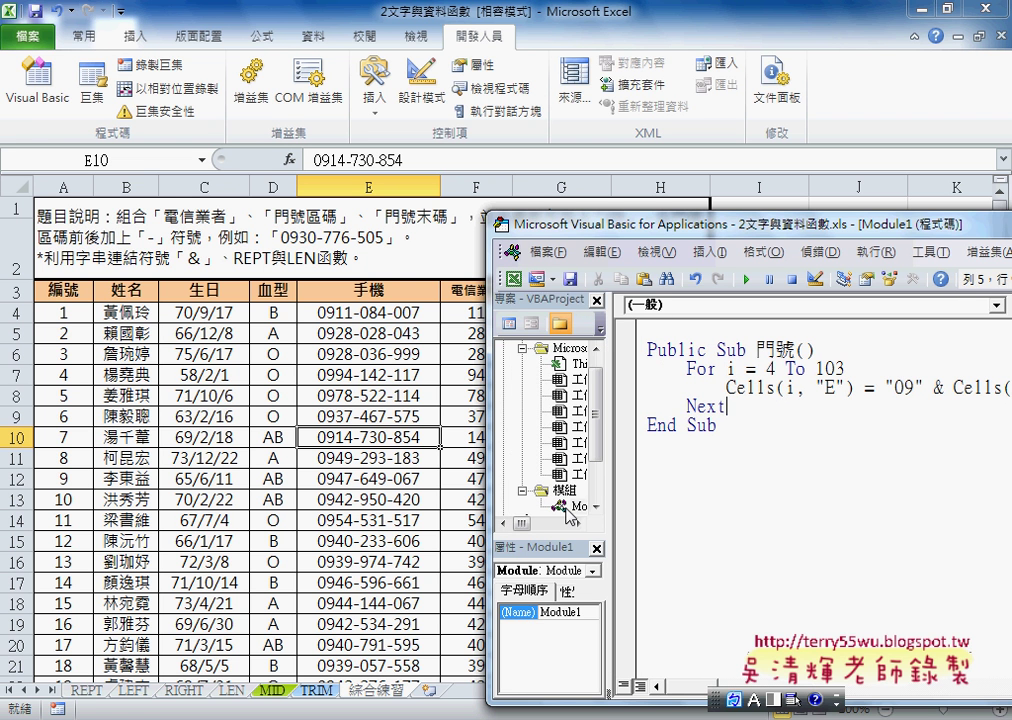
{"action": "left_click", "coordinate": [577, 506]}
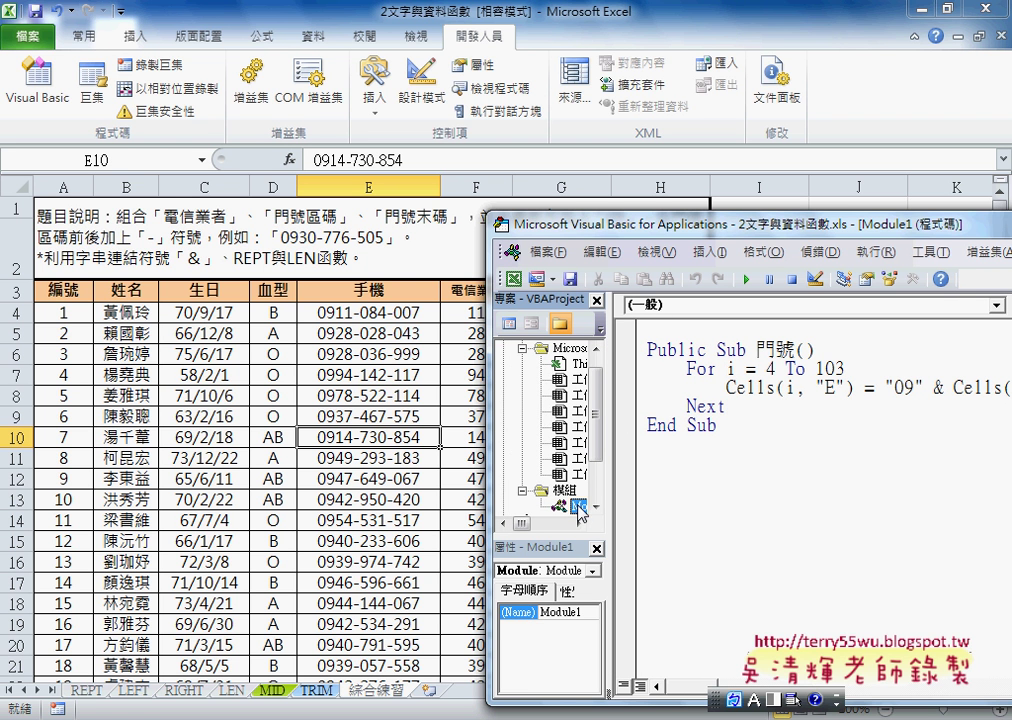
{"action": "left_click", "coordinate": [709, 252]}
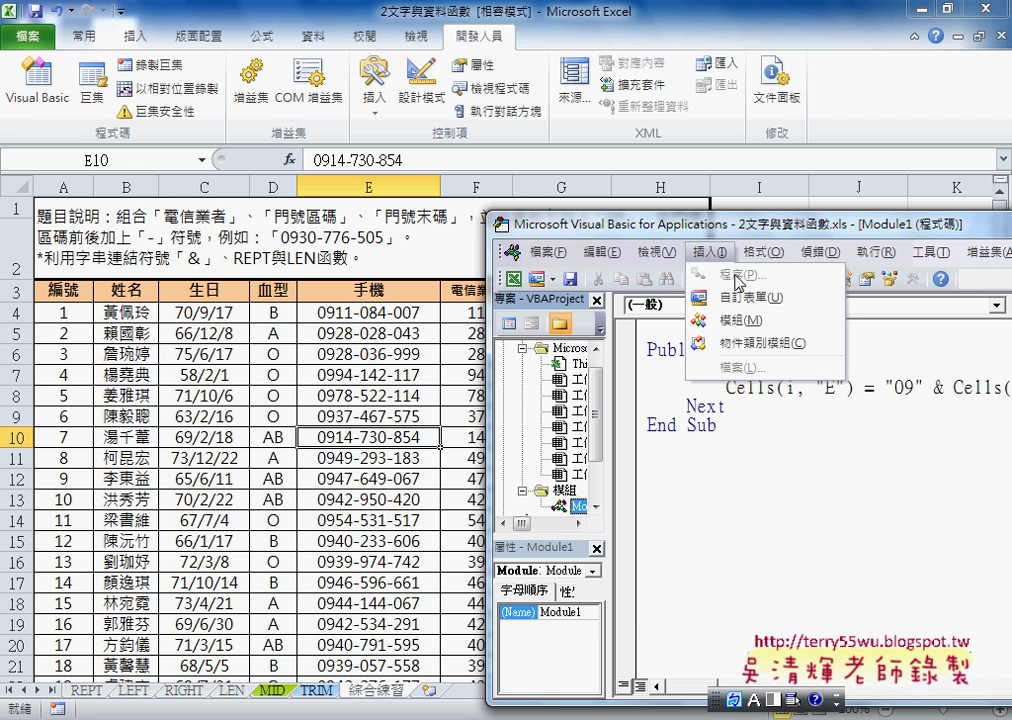
{"action": "left_click", "coordinate": [670, 368]}
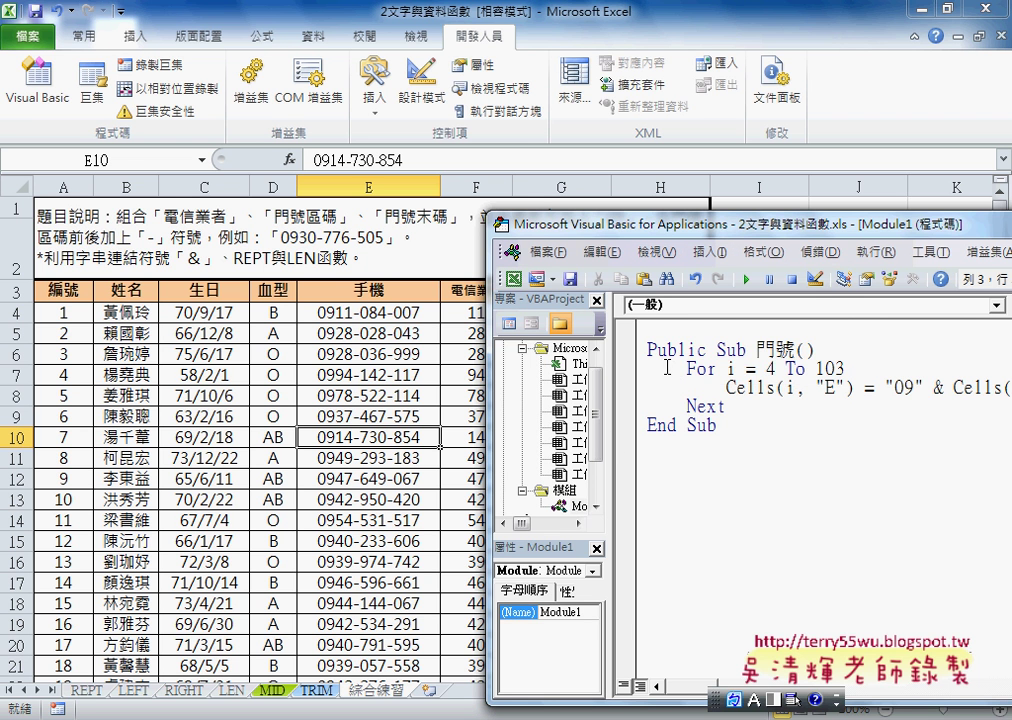
Select the sub name 門號 and then the For…Next loop lines in the code
{"action": "left_click", "coordinate": [709, 252]}
{"action": "left_click", "coordinate": [682, 406]}
{"action": "left_click_drag", "start_coordinate": [755, 349], "coordinate": [796, 349]}
{"action": "left_click_drag", "start_coordinate": [724, 406], "coordinate": [648, 368]}
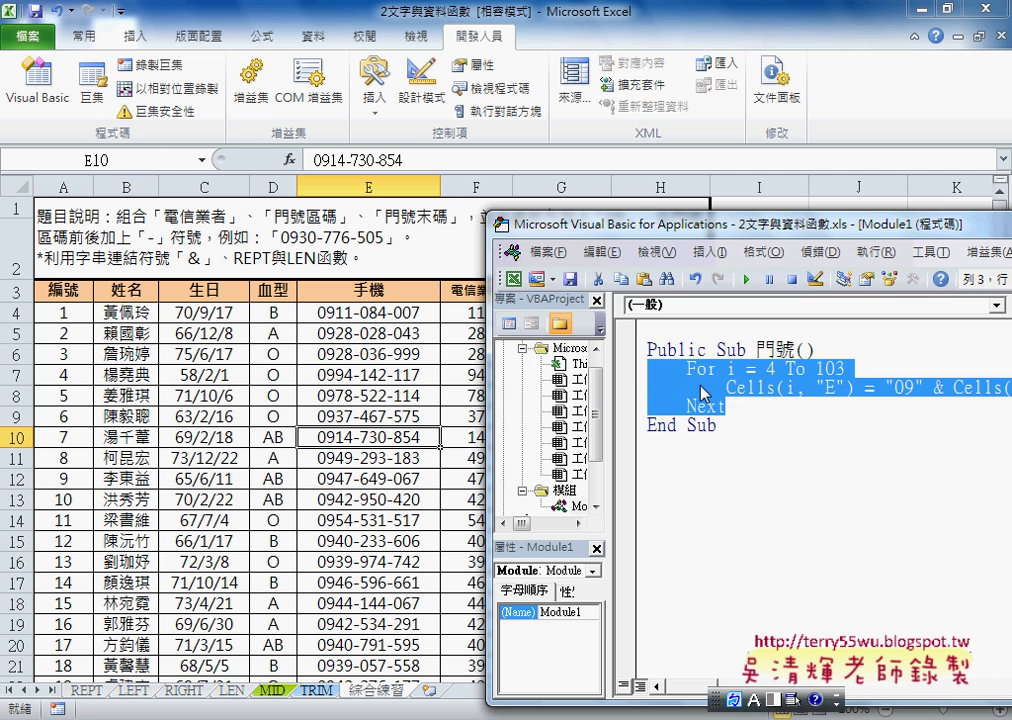